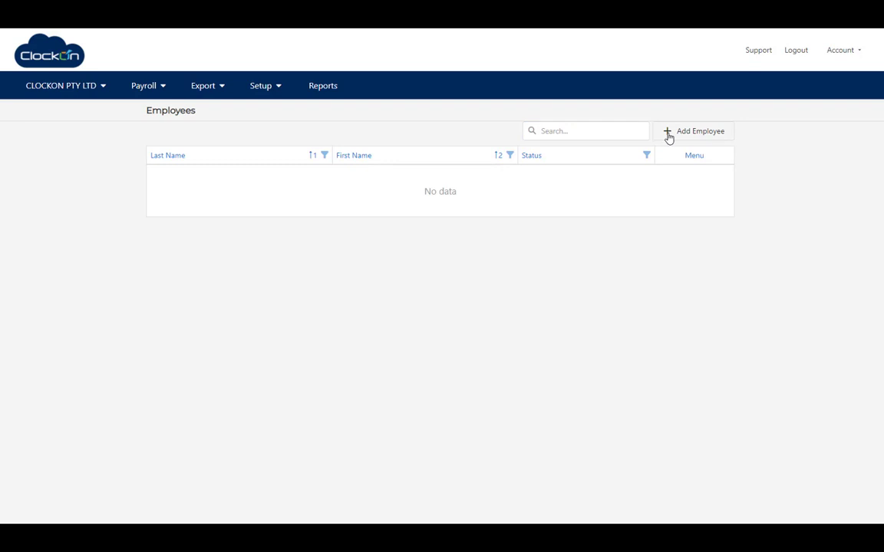
Start a new employee record with first name, surname and Male gender.
{"action": "left_click", "coordinate": [668, 135]}
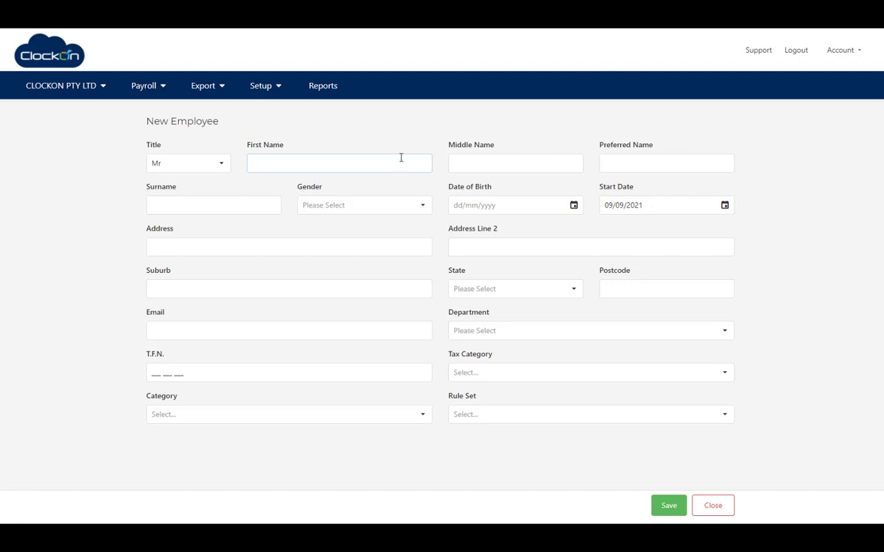
{"action": "key", "text": "Tab"}
{"action": "key", "text": "Tab"}
{"action": "key", "text": "Tab"}
{"action": "type", "text": "Casua"}
{"action": "key", "text": "Tab"}
{"action": "left_click", "coordinate": [422, 205]}
{"action": "left_click", "coordinate": [384, 225]}
Enter birth date 01/01/1980, start date 01/01/2020, the street address and suburb.
{"action": "left_click", "coordinate": [525, 203]}
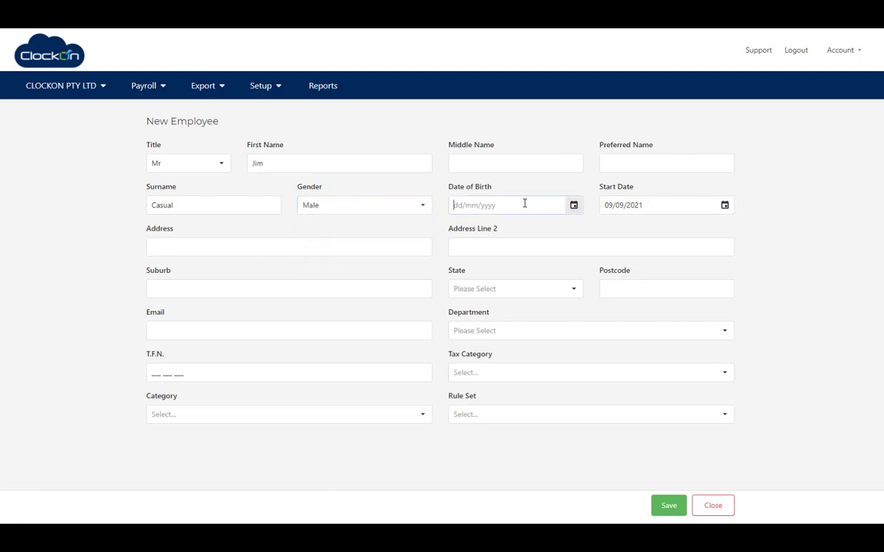
{"action": "type", "text": "01012021"}
{"action": "key", "text": "Tab"}
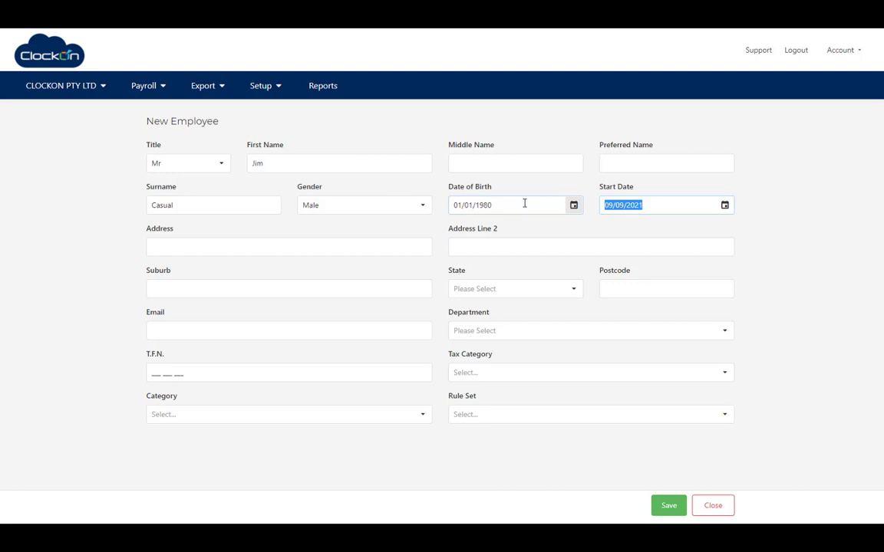
{"action": "type", "text": "01/01"}
{"action": "key", "text": "Tab"}
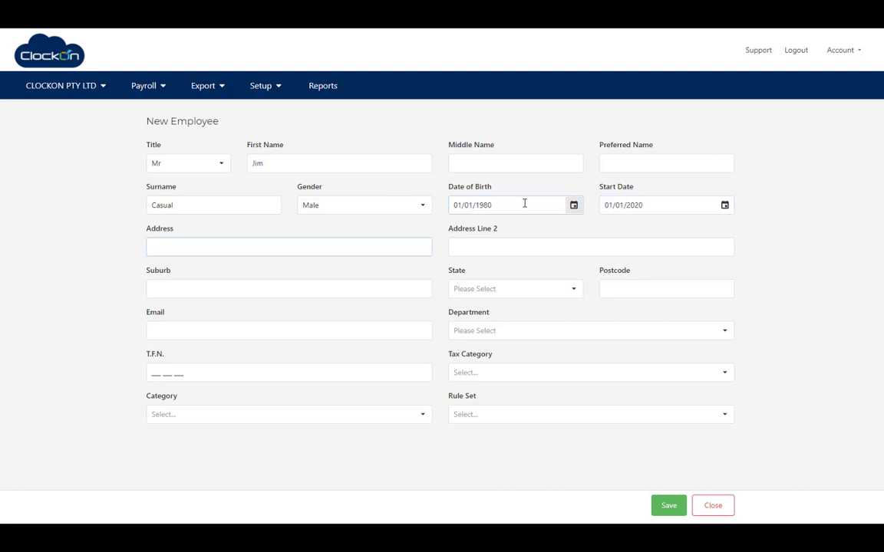
{"action": "type", "text": "12"}
{"action": "key", "text": "Tab"}
{"action": "key", "text": "Tab"}
{"action": "type", "text": "Sy"}
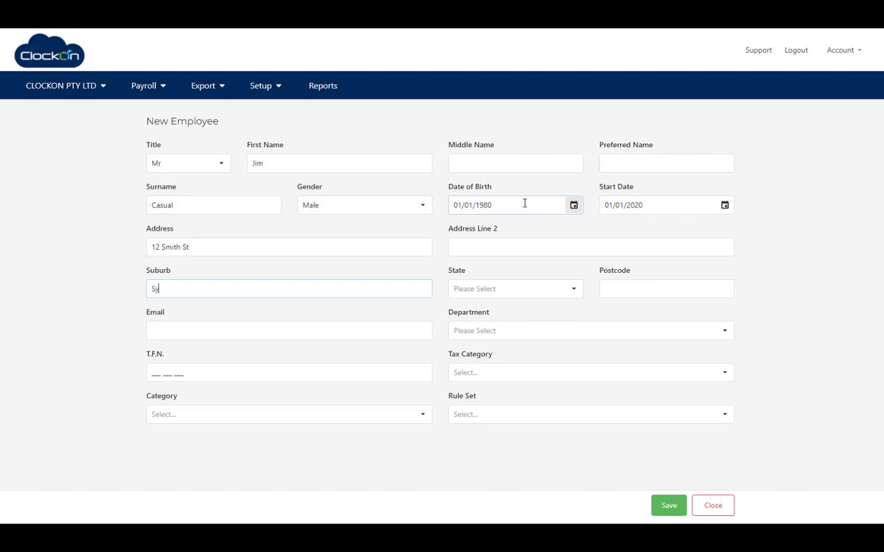
{"action": "type", "text": "dney"}
{"action": "key", "text": "Tab"}
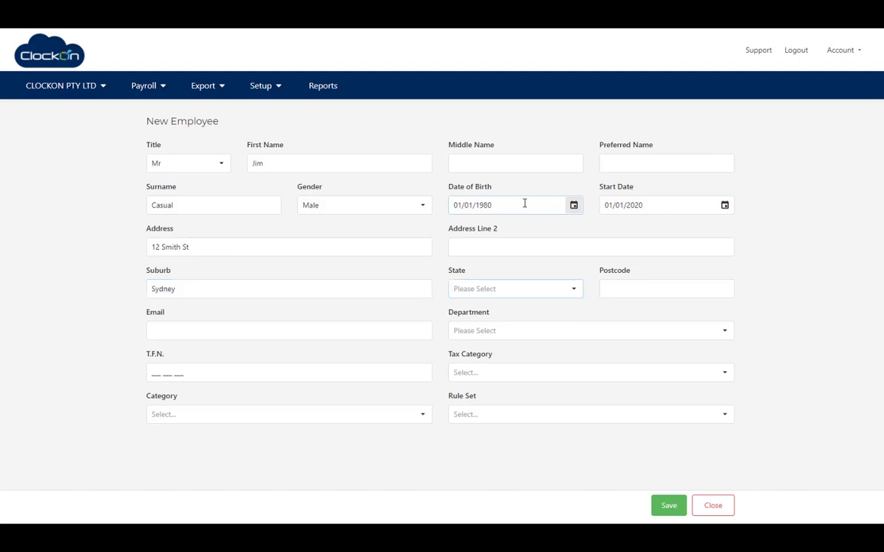
Set state New South Wales, postcode 2000, the email, and the CLOCKON PTY LTD (Default) department.
{"action": "left_click", "coordinate": [574, 289]}
{"action": "left_click", "coordinate": [526, 325]}
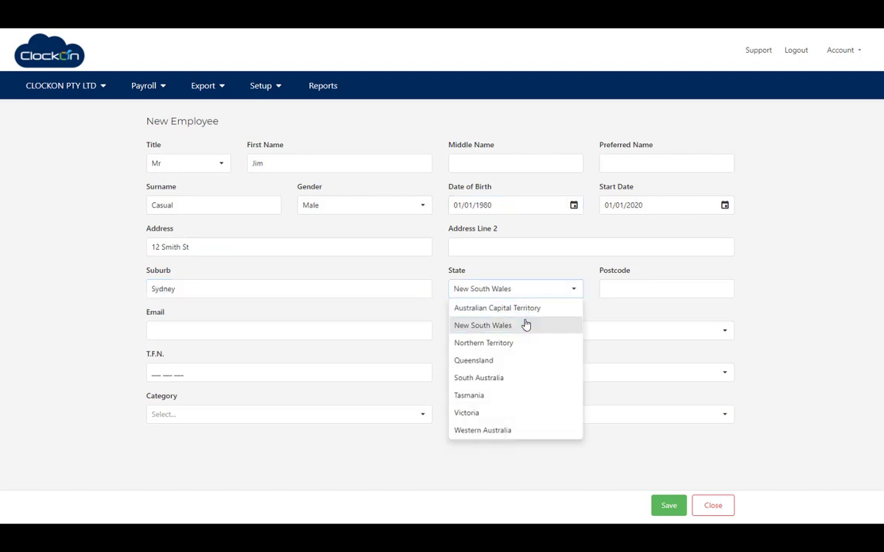
{"action": "left_click", "coordinate": [621, 287]}
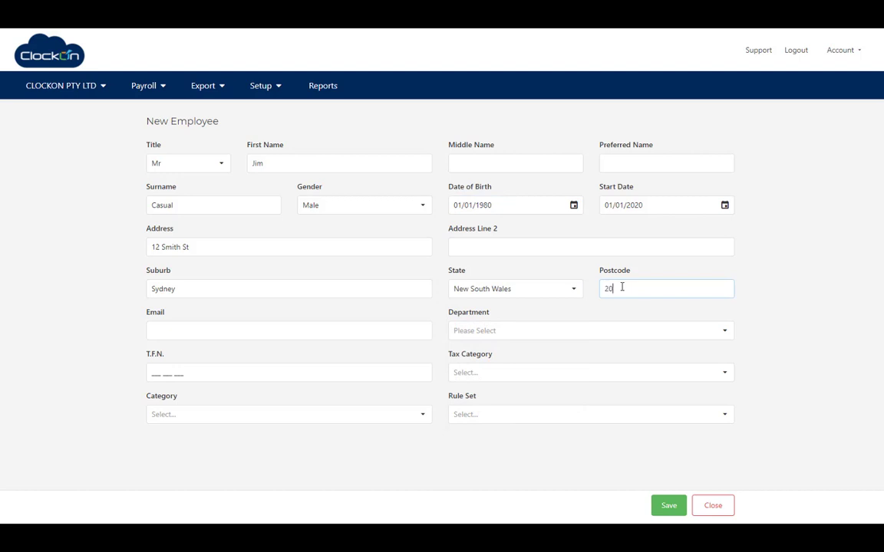
{"action": "key", "text": "Tab"}
{"action": "key", "text": "Tab"}
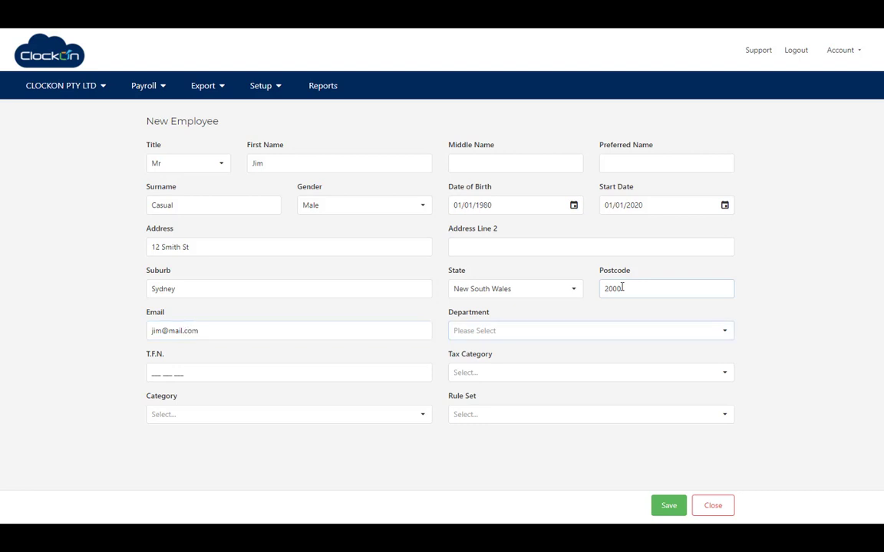
{"action": "left_click", "coordinate": [724, 331]}
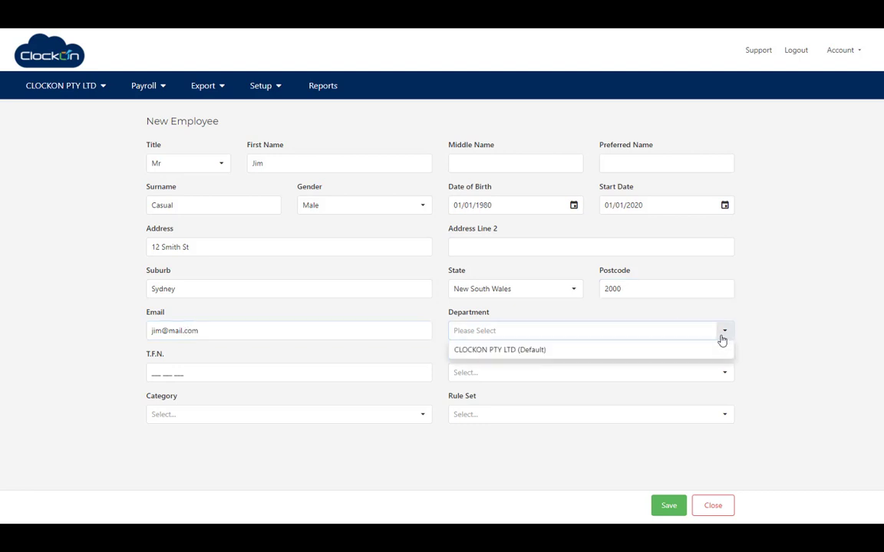
{"action": "left_click", "coordinate": [573, 351]}
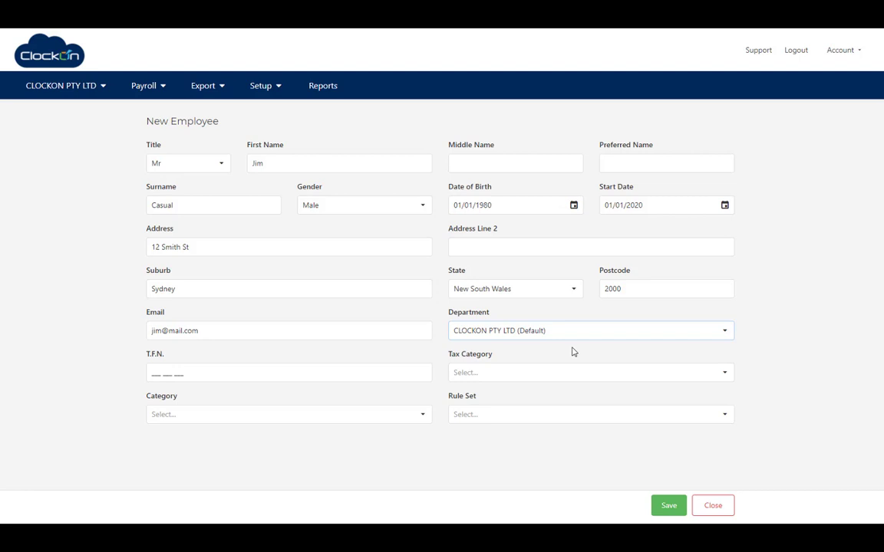
Enter the tax file number, choose Tax Free Threshold Claimed, Staff category and Casual rule set.
{"action": "left_click", "coordinate": [156, 374]}
{"action": "type", "text": "123 456 654"}
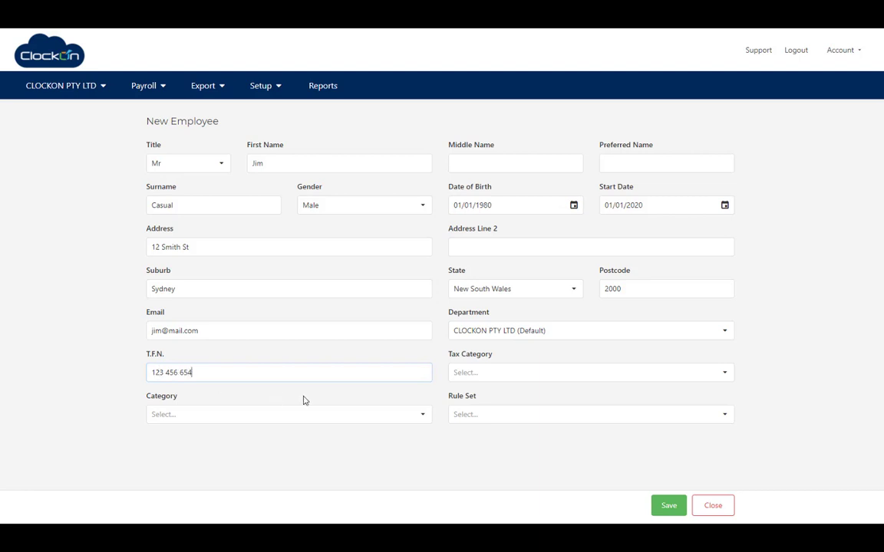
{"action": "left_click", "coordinate": [726, 379]}
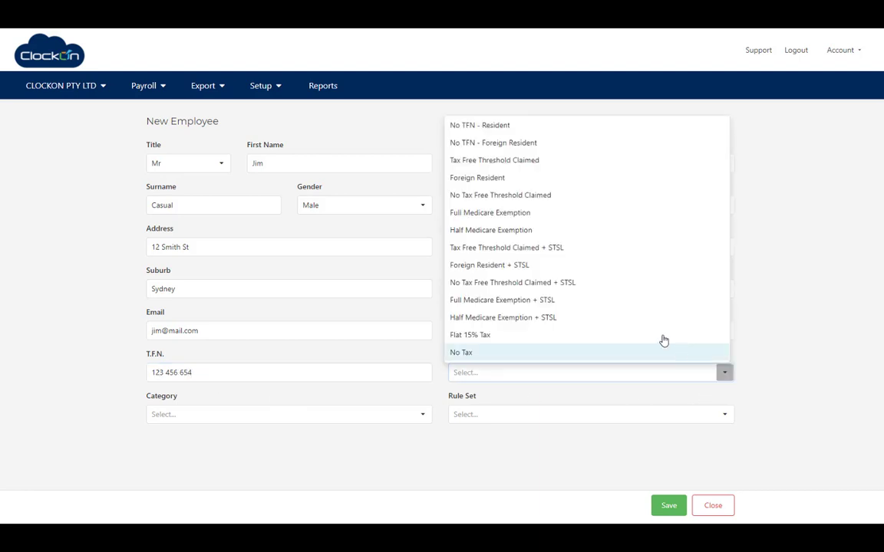
{"action": "left_click", "coordinate": [553, 168]}
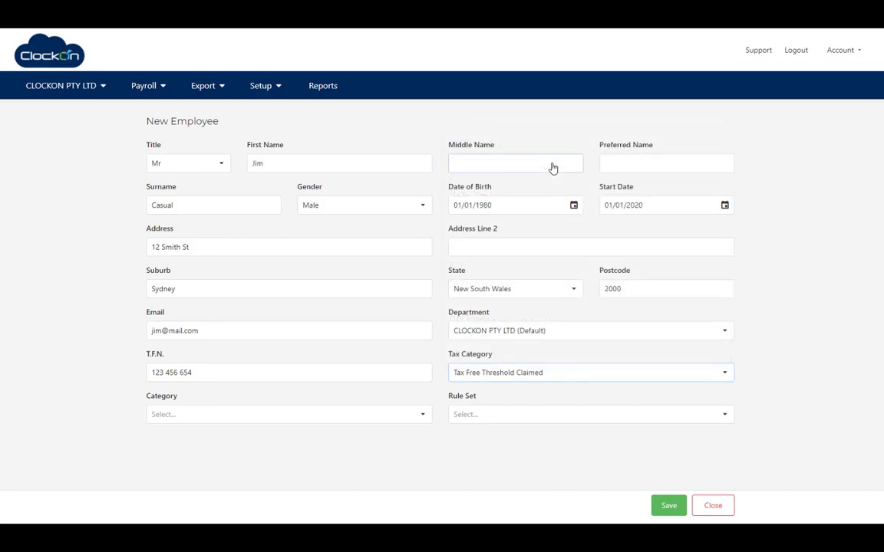
{"action": "left_click", "coordinate": [421, 415]}
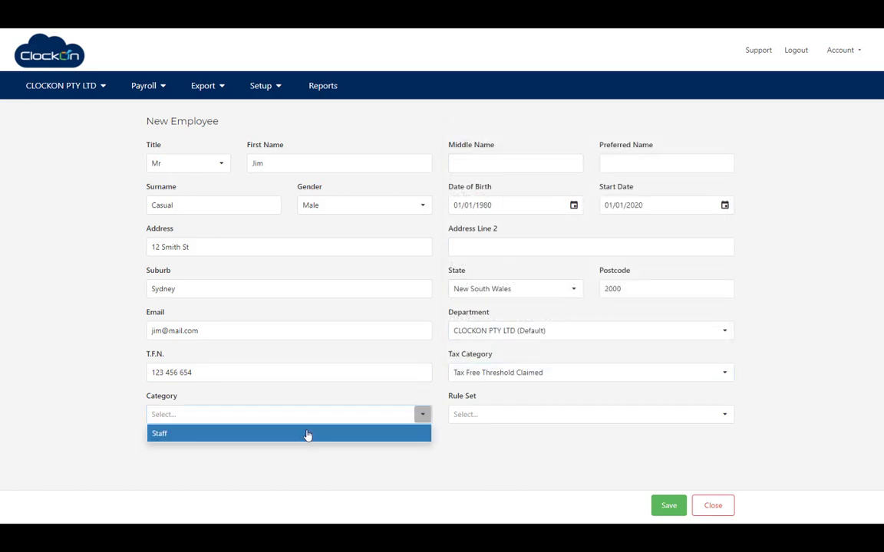
{"action": "left_click", "coordinate": [307, 435]}
{"action": "left_click", "coordinate": [496, 422]}
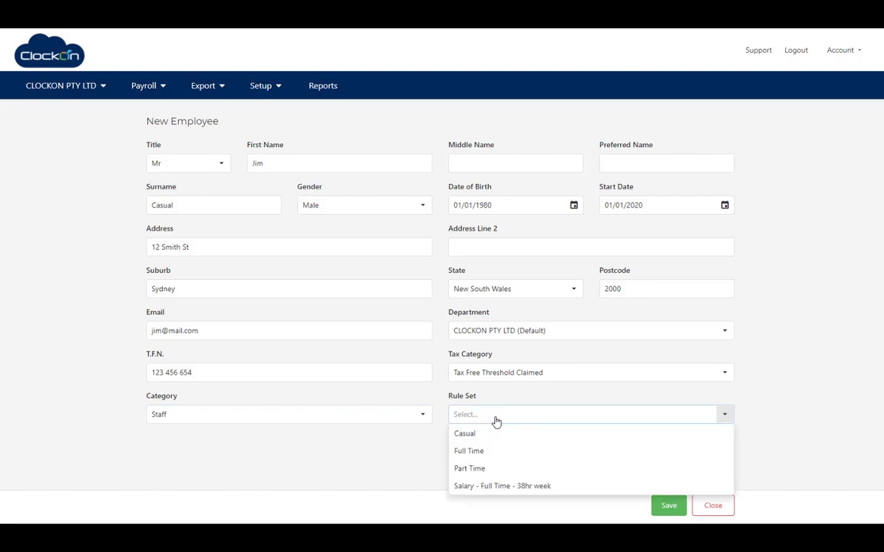
{"action": "left_click", "coordinate": [471, 435]}
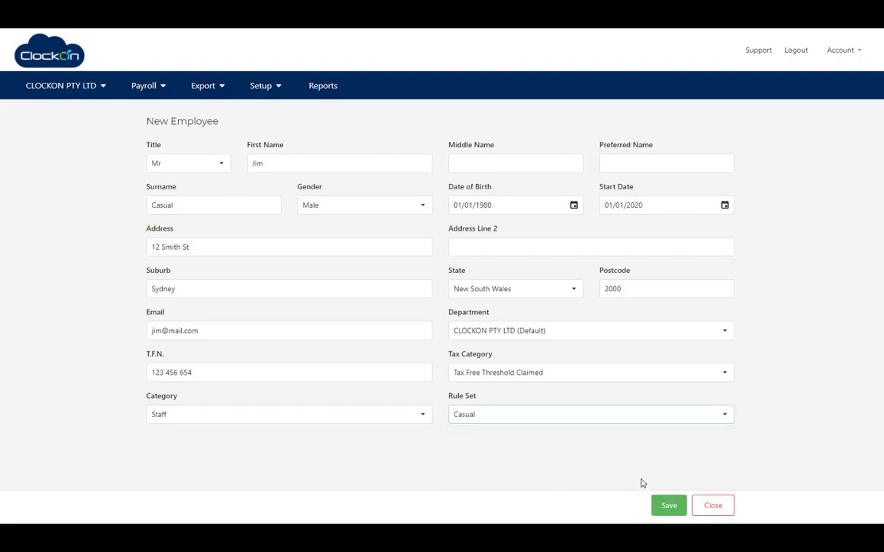
Save the new employee and set the hourly rate to $40.00.
{"action": "left_click", "coordinate": [670, 505]}
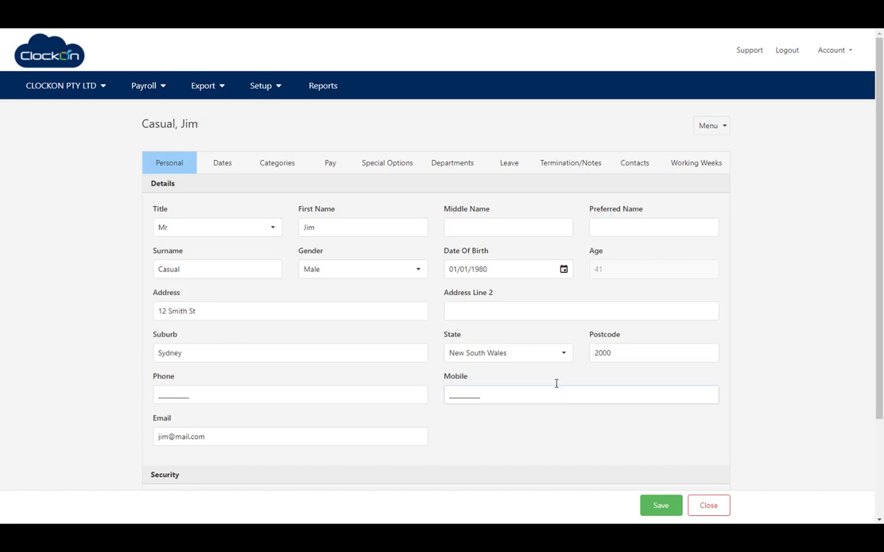
{"action": "left_click", "coordinate": [330, 165]}
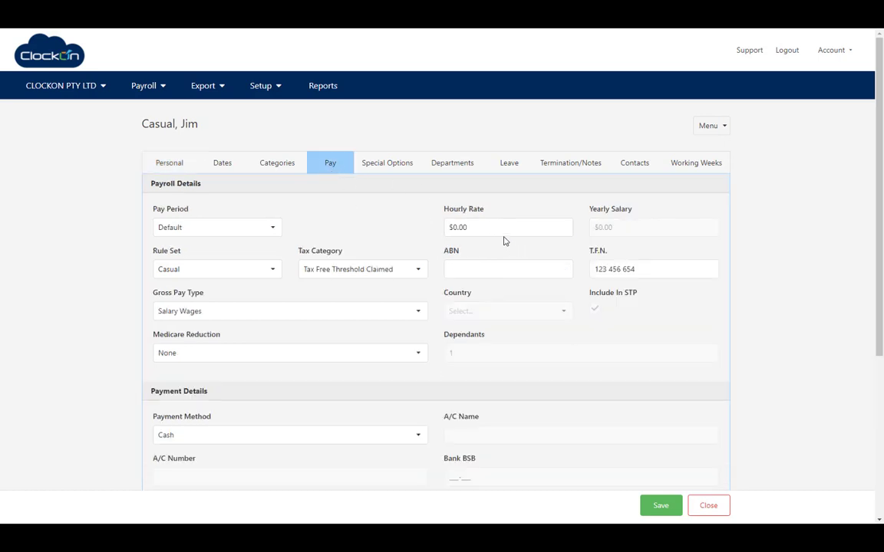
{"action": "left_click", "coordinate": [460, 227]}
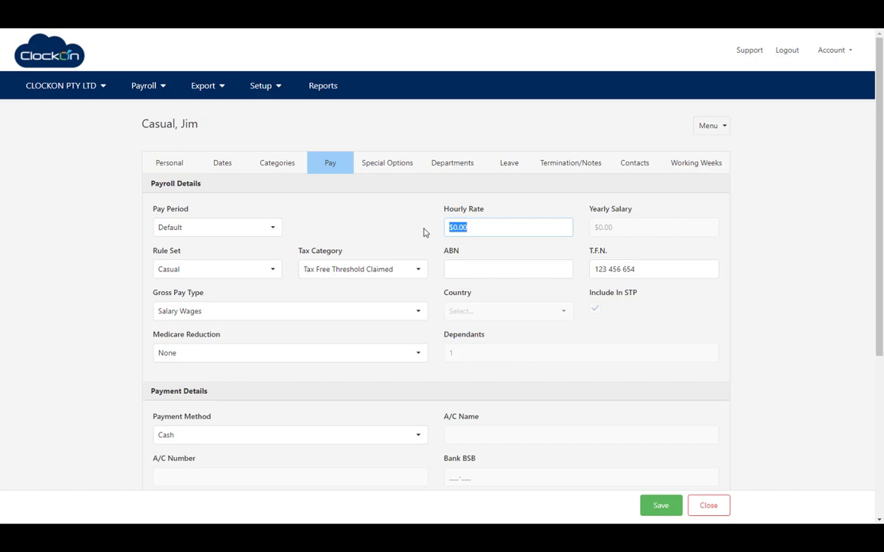
{"action": "type", "text": "40"}
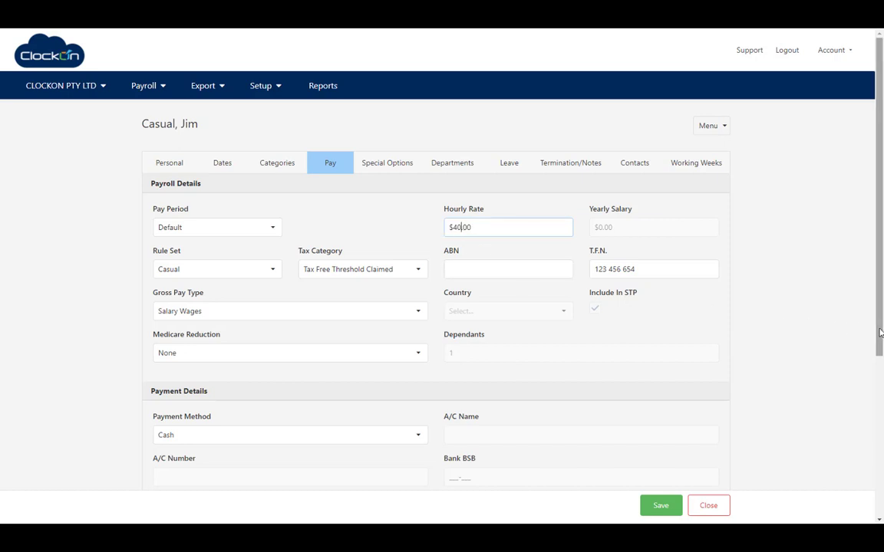
Set Test Super as the employer fund with the member number, and save.
{"action": "left_click_drag", "start_coordinate": [879, 330], "coordinate": [879, 497]}
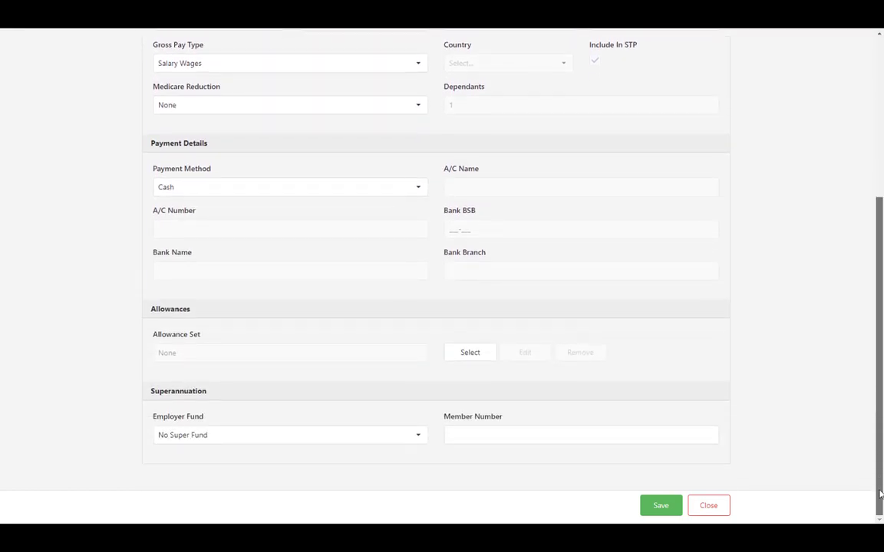
{"action": "left_click", "coordinate": [419, 444]}
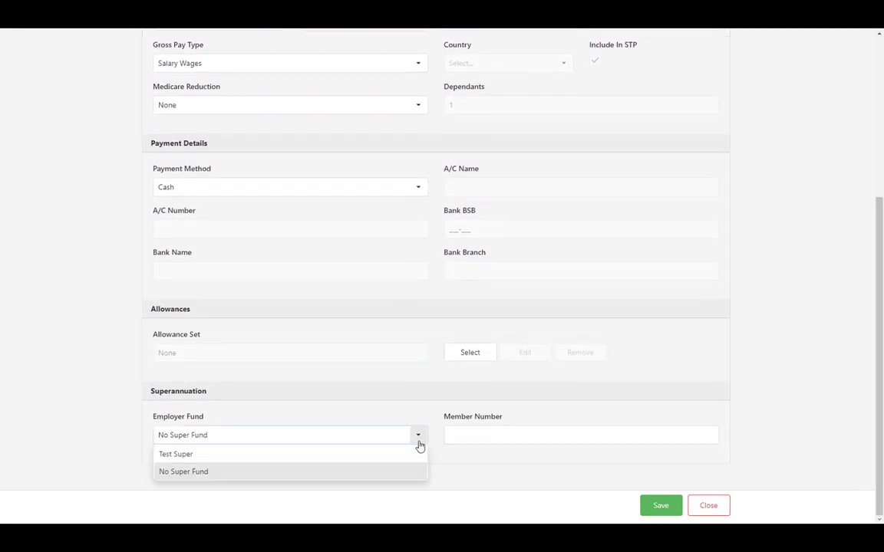
{"action": "left_click", "coordinate": [270, 455]}
{"action": "left_click", "coordinate": [507, 437]}
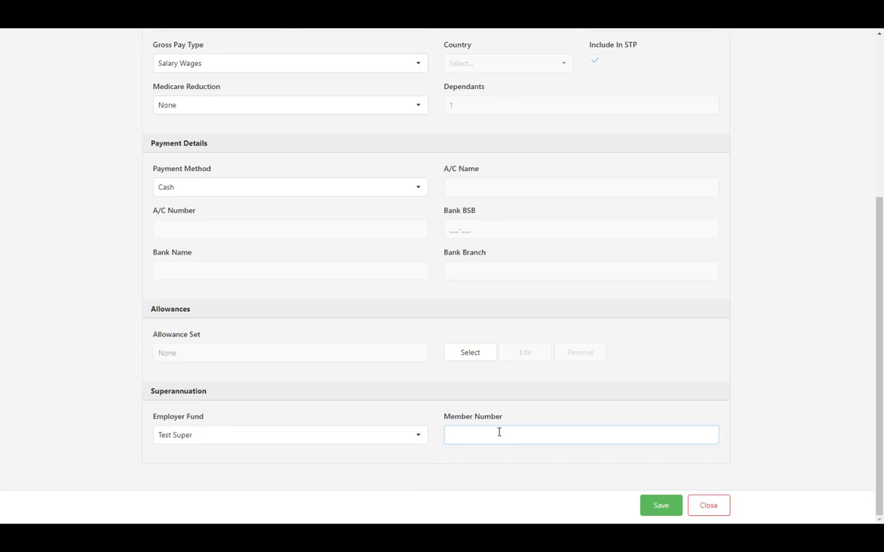
{"action": "type", "text": "12341244"}
{"action": "left_click", "coordinate": [661, 511]}
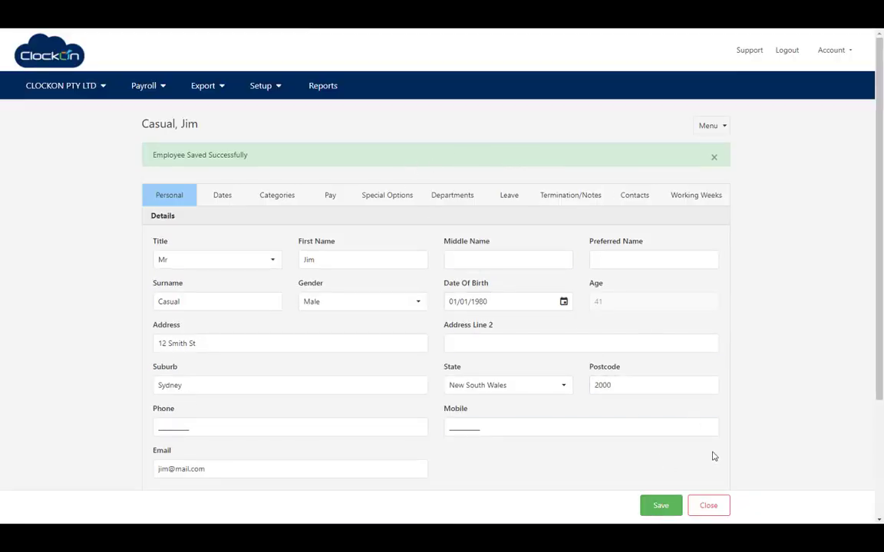
Start a second employee record with title Mrs, the first name and Female gender.
{"action": "left_click", "coordinate": [707, 507]}
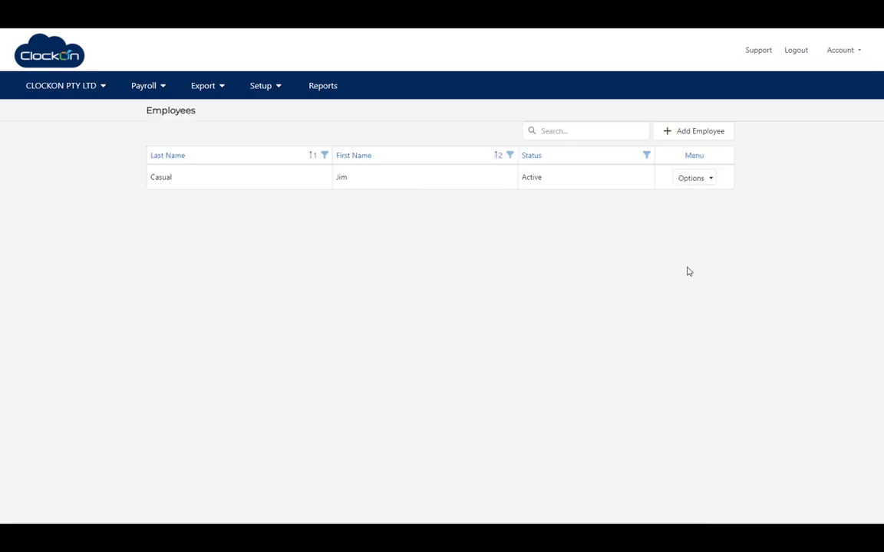
{"action": "left_click", "coordinate": [690, 134]}
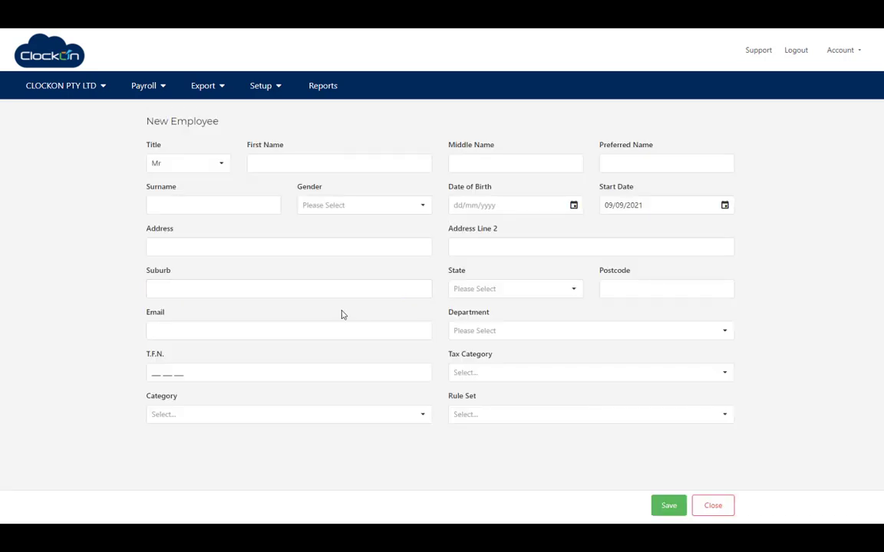
{"action": "left_click", "coordinate": [221, 164]}
{"action": "left_click", "coordinate": [206, 201]}
{"action": "left_click", "coordinate": [314, 157]}
{"action": "type", "text": "Jenny"}
{"action": "key", "text": "Tab"}
{"action": "key", "text": "Tab"}
{"action": "key", "text": "Tab"}
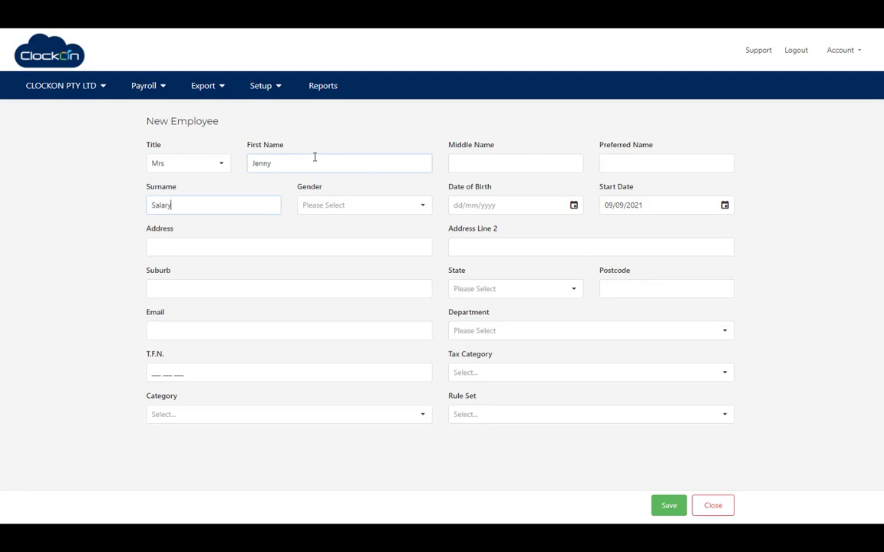
{"action": "key", "text": "Tab"}
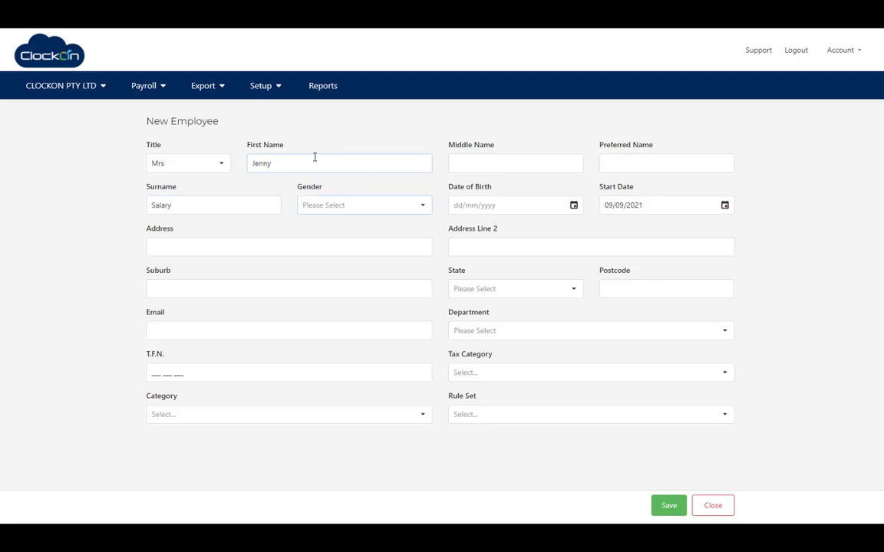
{"action": "left_click", "coordinate": [422, 205]}
{"action": "left_click", "coordinate": [382, 242]}
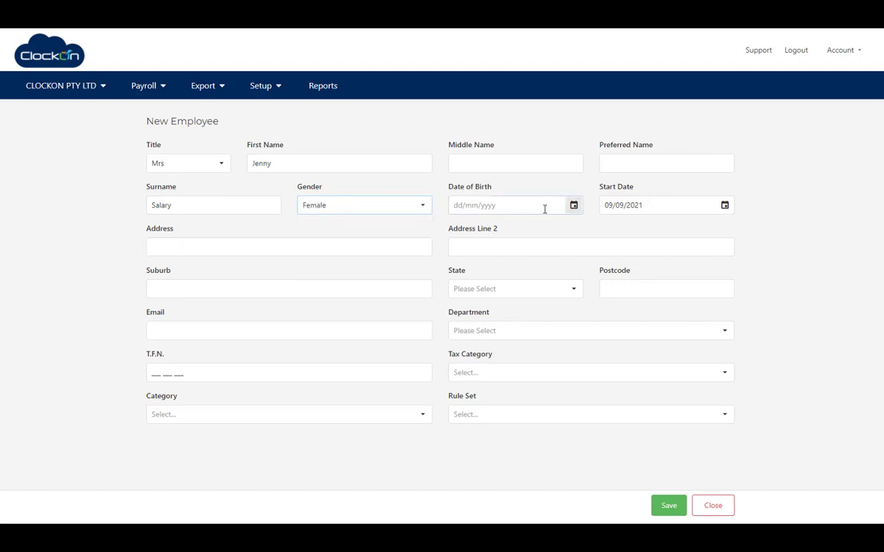
Enter the birth date, start date 01/01/2022, street address and suburb.
{"action": "type", "text": "01/01/1990"}
{"action": "left_click", "coordinate": [612, 208]}
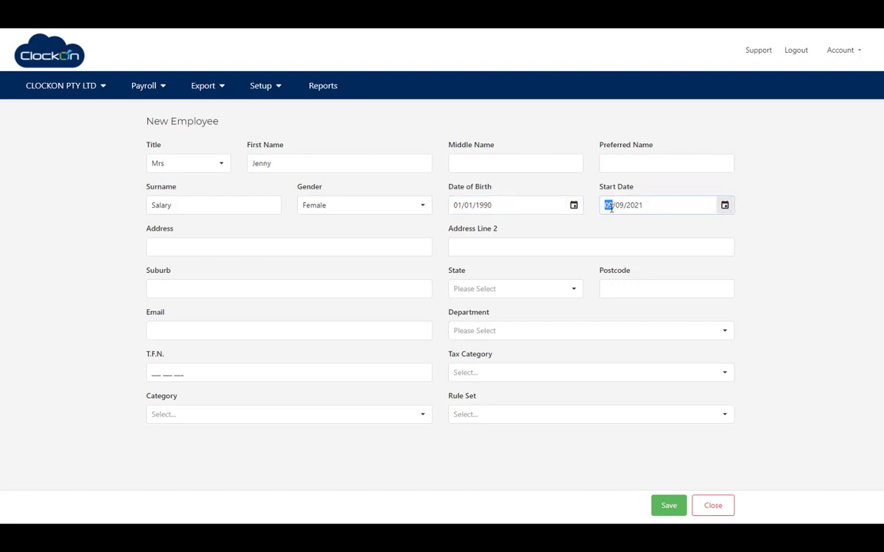
{"action": "type", "text": "01012022"}
{"action": "key", "text": "Tab"}
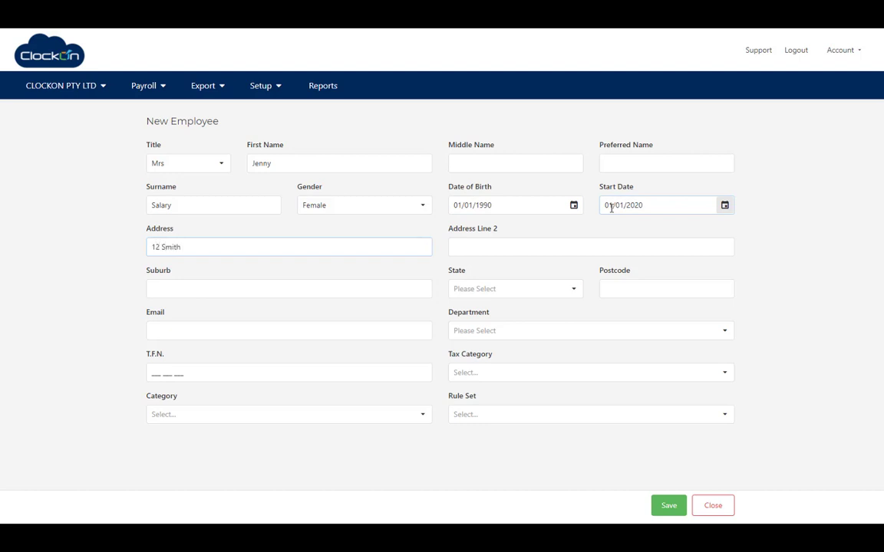
{"action": "key", "text": "Tab"}
{"action": "key", "text": "Tab"}
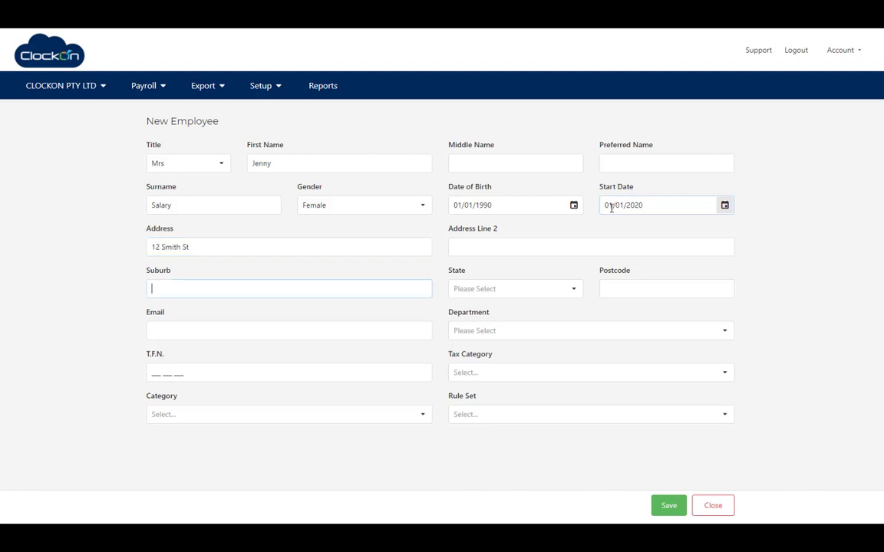
{"action": "type", "text": "Sydney"}
{"action": "key", "text": "Tab"}
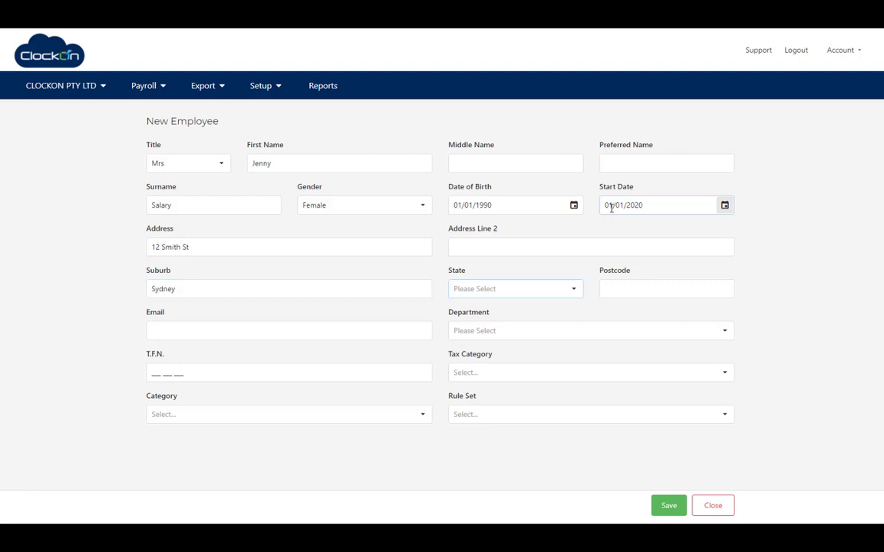
Set state New South Wales, postcode, email, CLOCKON PTY LTD (Default) department and tax file number.
{"action": "left_click", "coordinate": [569, 296]}
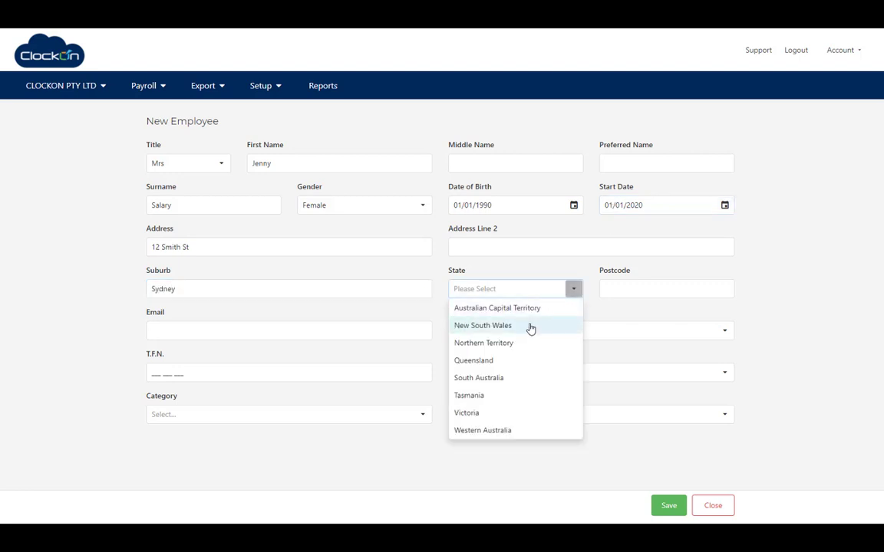
{"action": "left_click", "coordinate": [534, 329]}
{"action": "left_click", "coordinate": [610, 287]}
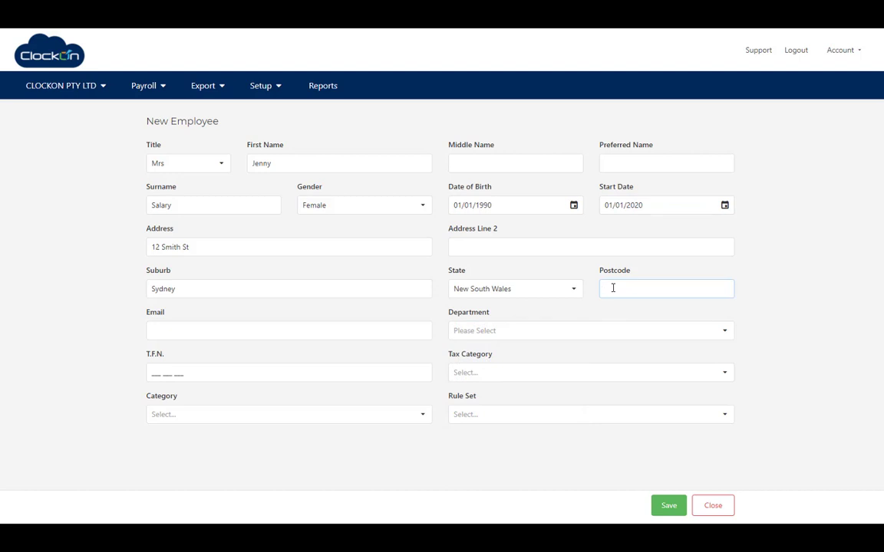
{"action": "key", "text": "Tab"}
{"action": "left_click", "coordinate": [724, 330]}
{"action": "left_click", "coordinate": [666, 349]}
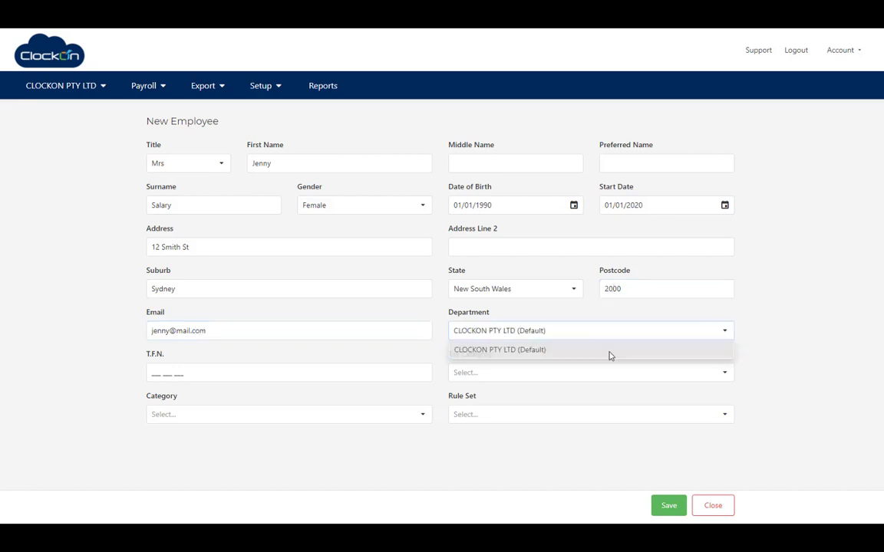
{"action": "left_click", "coordinate": [355, 372]}
{"action": "type", "text": "123456789"}
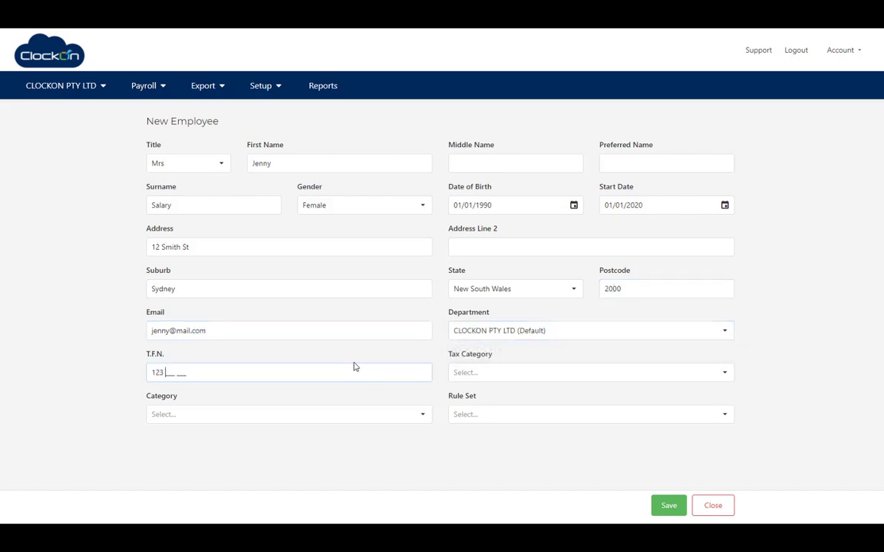
Choose Tax Free Threshold Claimed, Staff category and the Salary - Full Time - 38hr week rule set.
{"action": "left_click", "coordinate": [545, 379]}
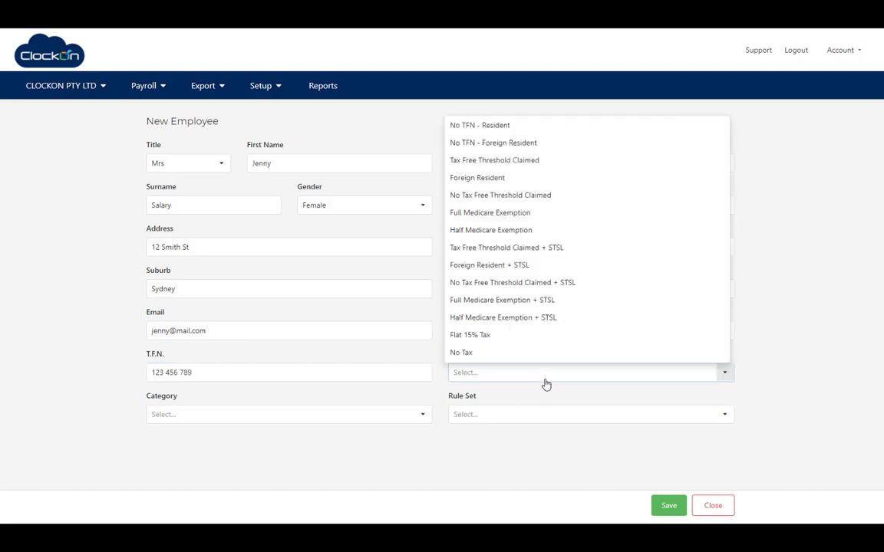
{"action": "left_click", "coordinate": [511, 162]}
{"action": "left_click", "coordinate": [254, 416]}
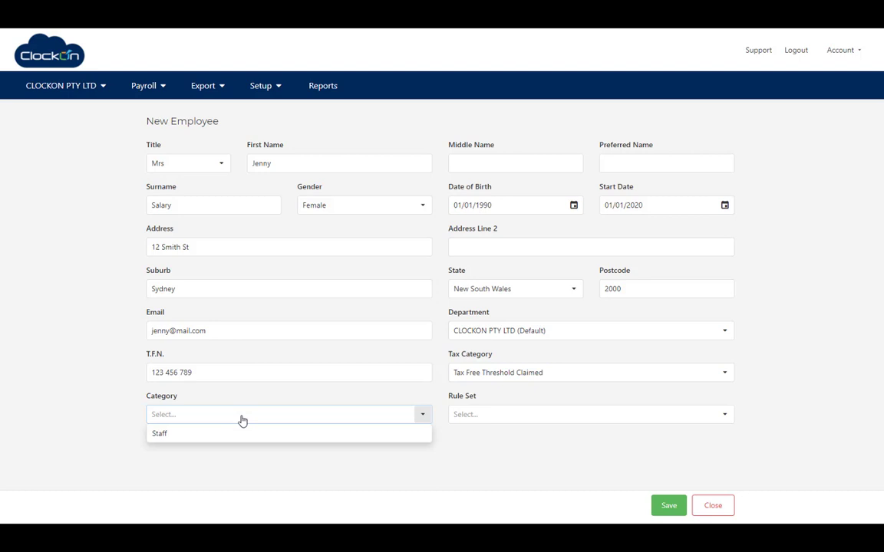
{"action": "left_click", "coordinate": [197, 434]}
{"action": "left_click", "coordinate": [690, 419]}
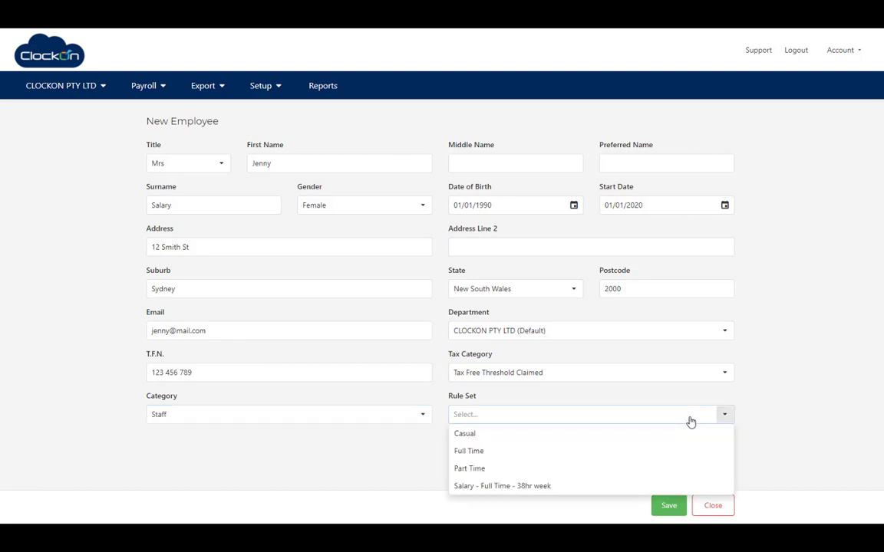
{"action": "left_click", "coordinate": [518, 491]}
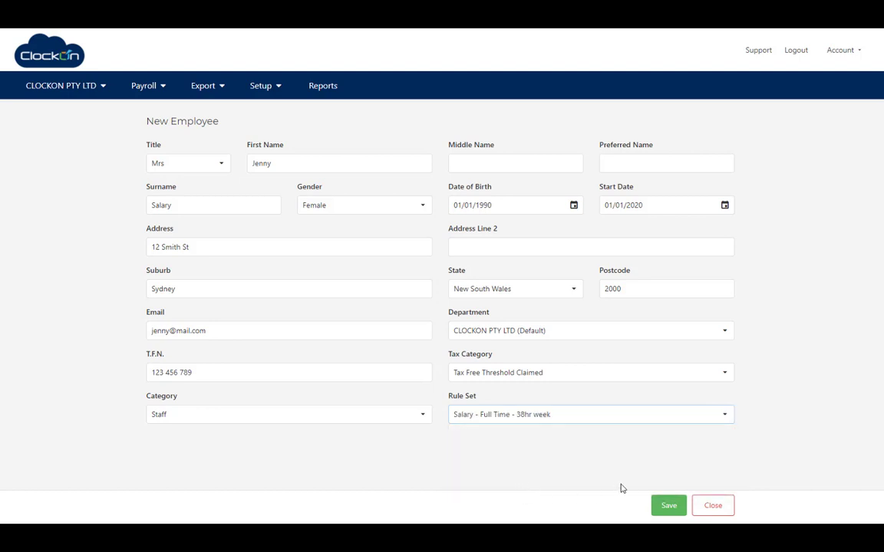
Save the salaried employee and set the yearly salary to $80000.00.
{"action": "left_click", "coordinate": [671, 510]}
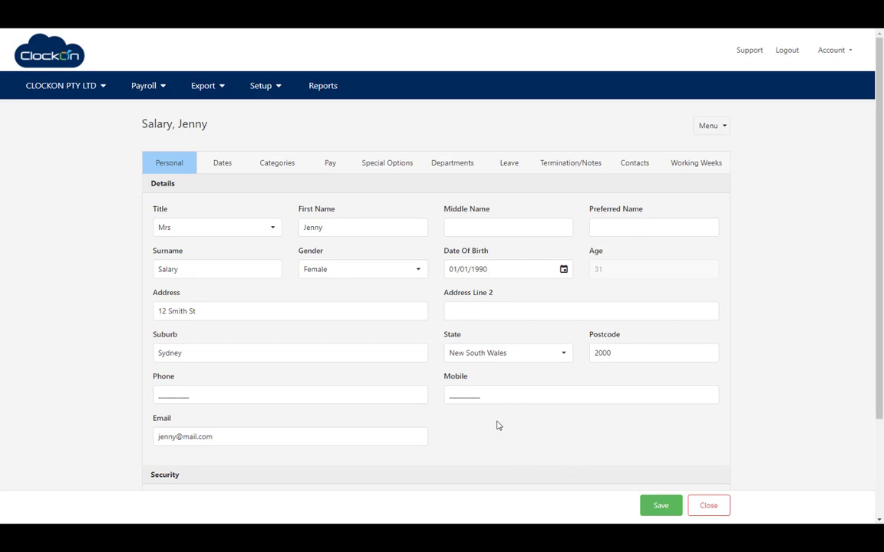
{"action": "scroll", "coordinate": [874, 324], "scroll_direction": "down", "scroll_amount": 1}
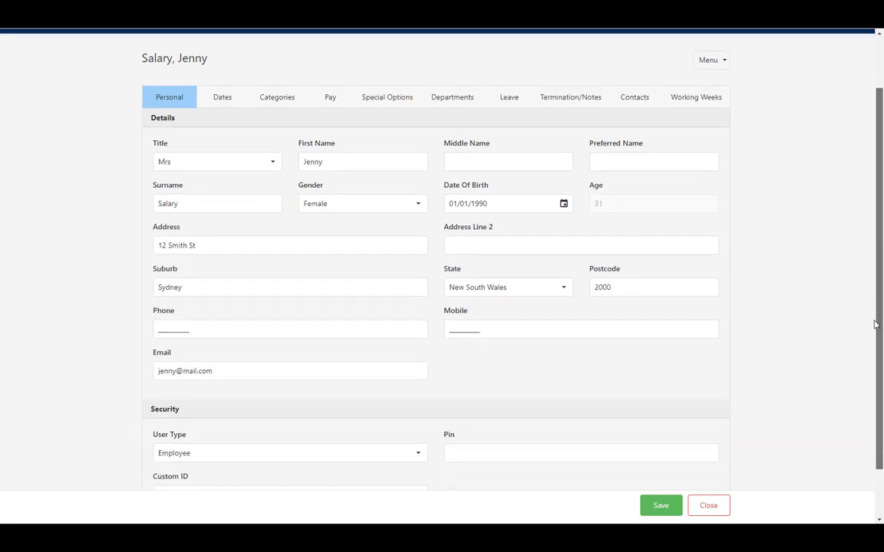
{"action": "left_click", "coordinate": [329, 91]}
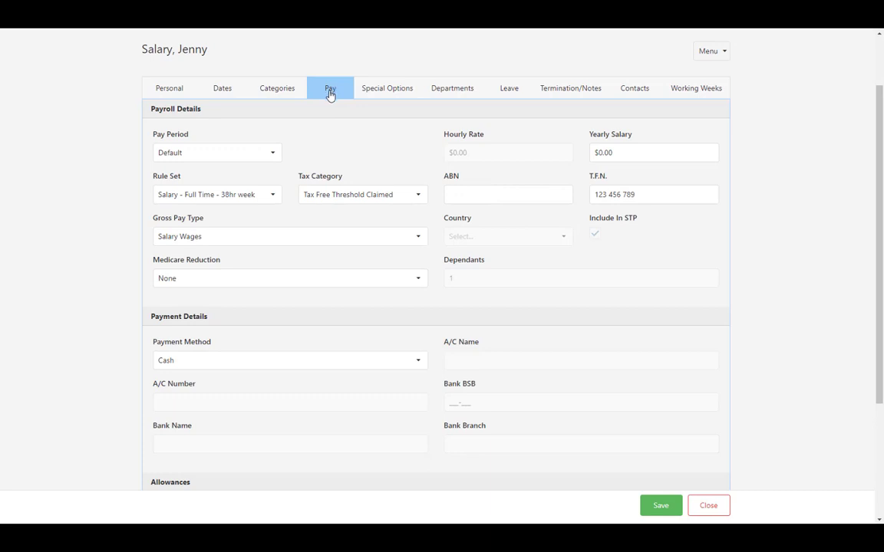
{"action": "left_click", "coordinate": [620, 158]}
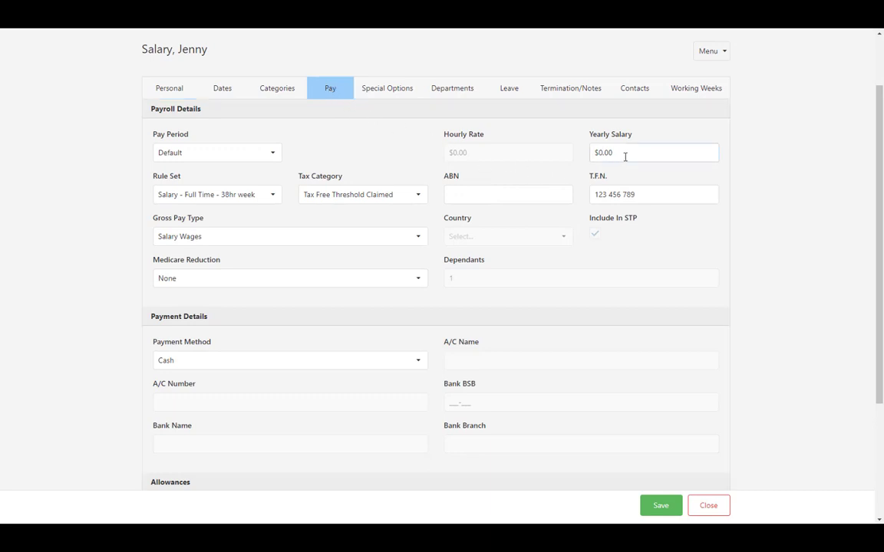
{"action": "left_click_drag", "start_coordinate": [625, 157], "coordinate": [562, 152]}
{"action": "type", "text": "80000"}
{"action": "left_click", "coordinate": [530, 197]}
Set Test Super as the employer fund with the super member number.
{"action": "scroll", "coordinate": [869, 270], "scroll_direction": "down", "scroll_amount": 5}
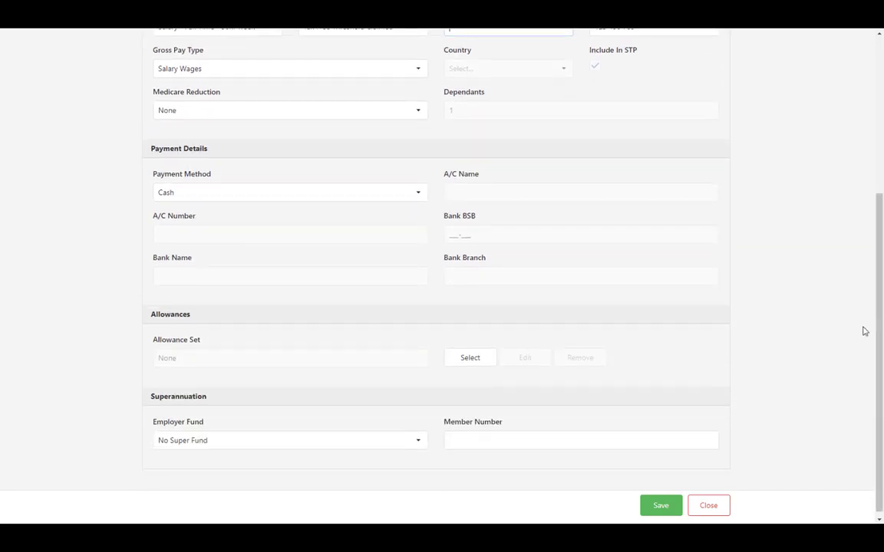
{"action": "left_click", "coordinate": [419, 441]}
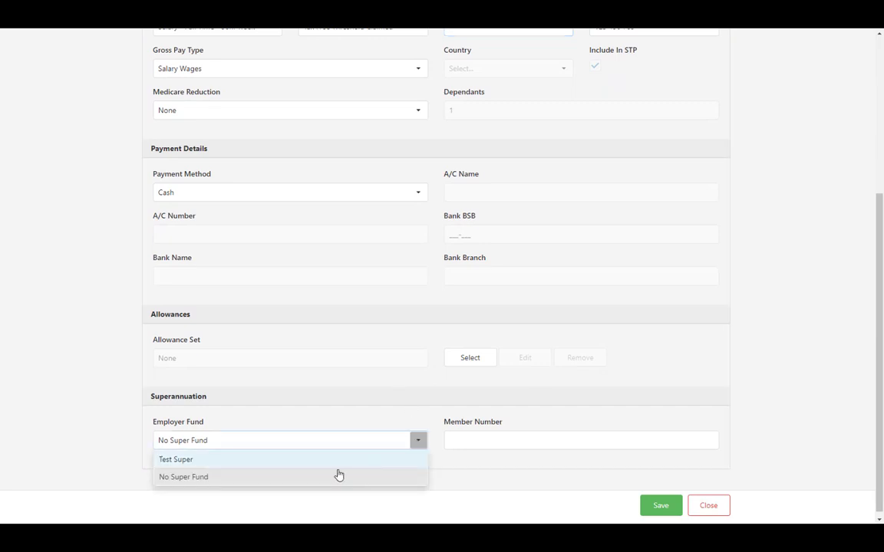
{"action": "left_click", "coordinate": [329, 463]}
{"action": "left_click", "coordinate": [478, 442]}
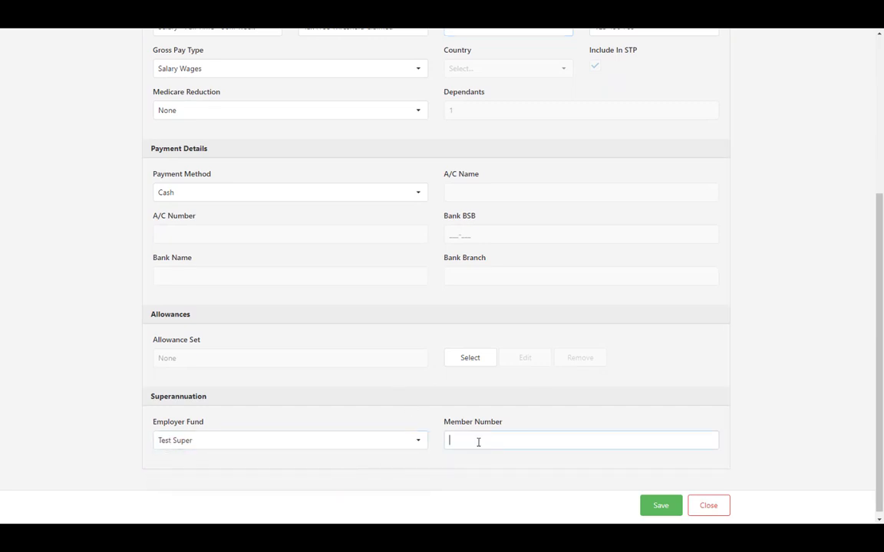
{"action": "type", "text": "123123123"}
Give annual leave a 40-hour opening balance and save the record.
{"action": "scroll", "coordinate": [664, 457], "scroll_direction": "up", "scroll_amount": 5}
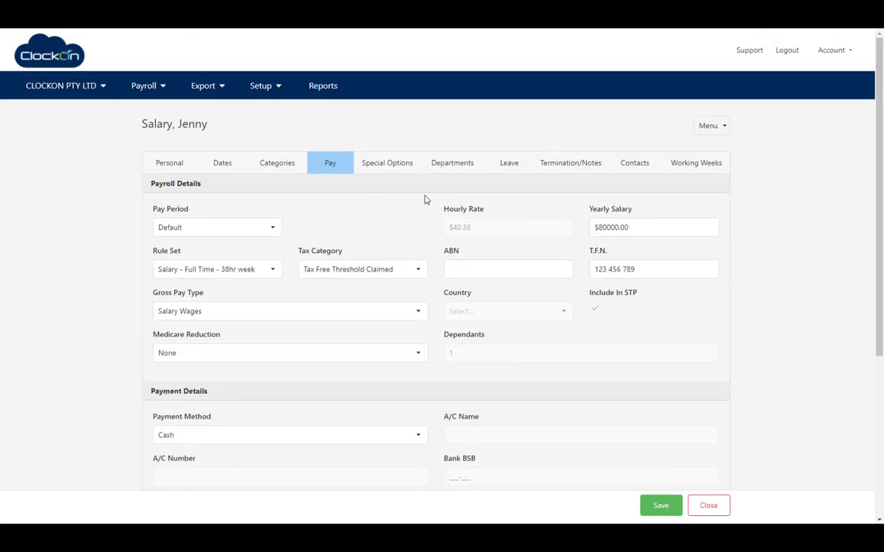
{"action": "left_click", "coordinate": [519, 166]}
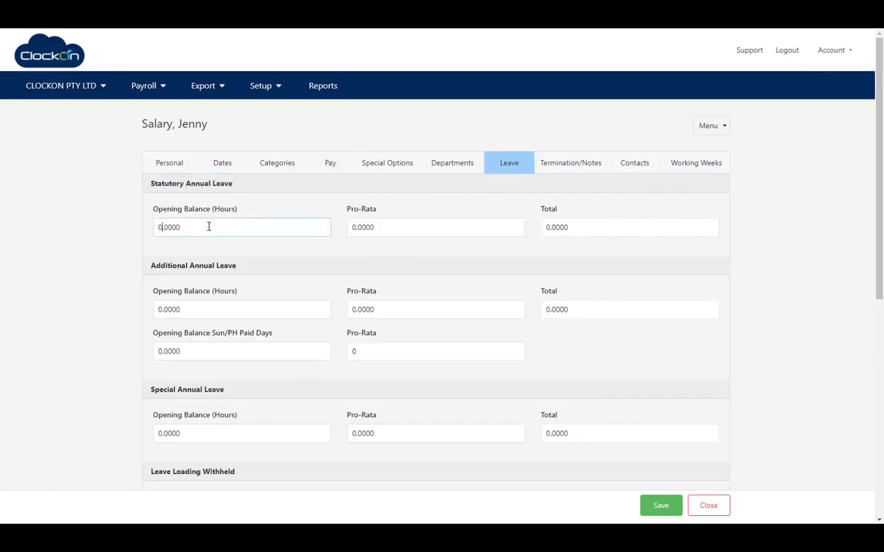
{"action": "left_click_drag", "start_coordinate": [210, 227], "coordinate": [132, 229]}
{"action": "type", "text": "40."}
{"action": "left_click", "coordinate": [661, 506]}
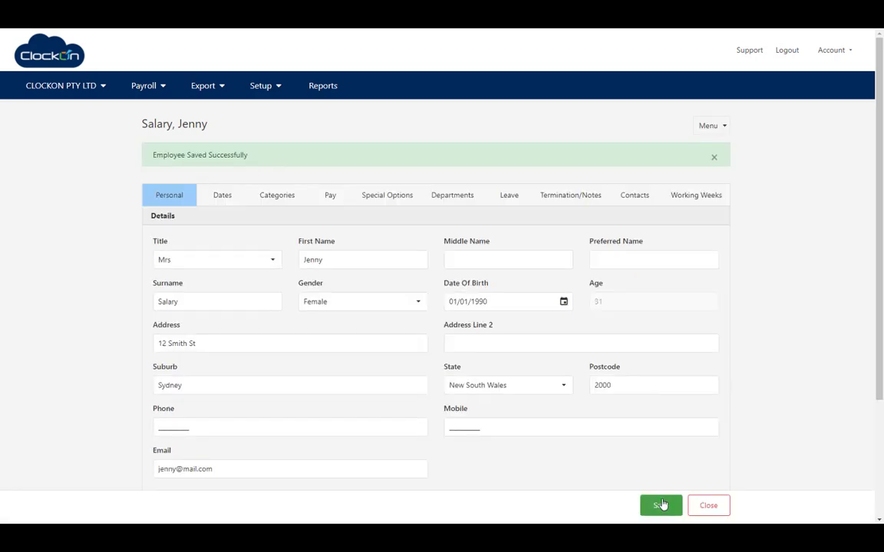
Untick 'Create Time sheets from Working Week' for the casual employee, save and close the record.
{"action": "left_click", "coordinate": [712, 507]}
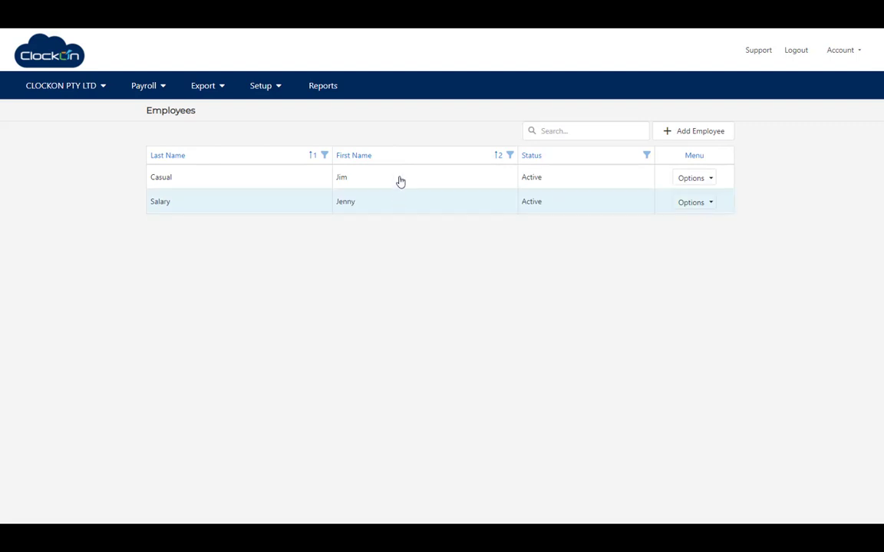
{"action": "left_click", "coordinate": [400, 184]}
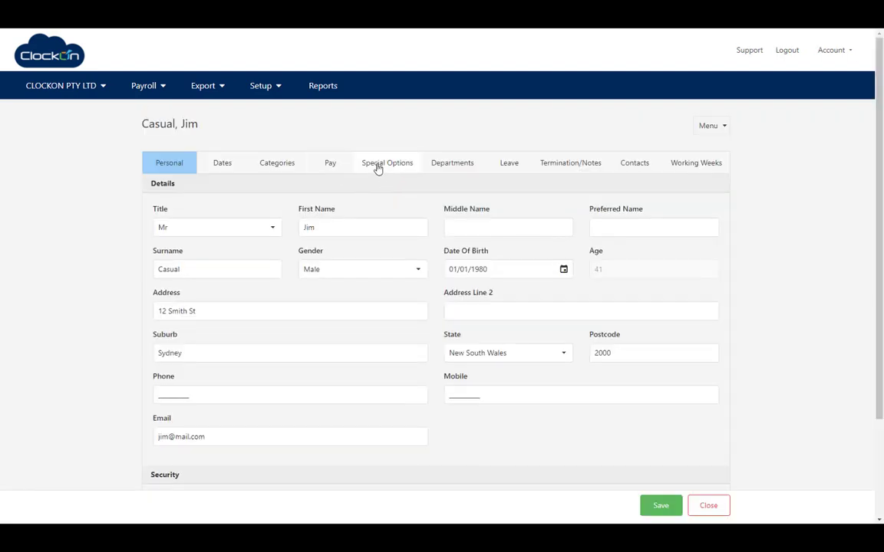
{"action": "left_click", "coordinate": [377, 168]}
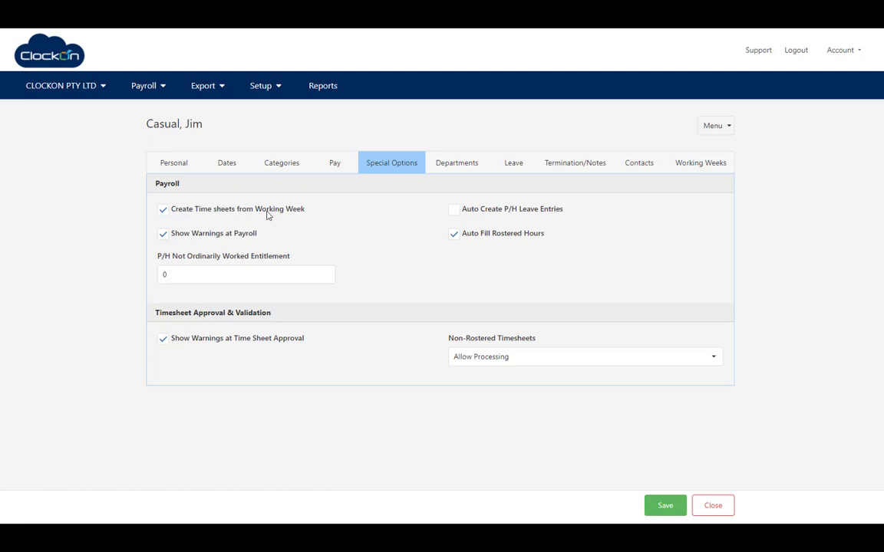
{"action": "left_click", "coordinate": [699, 171]}
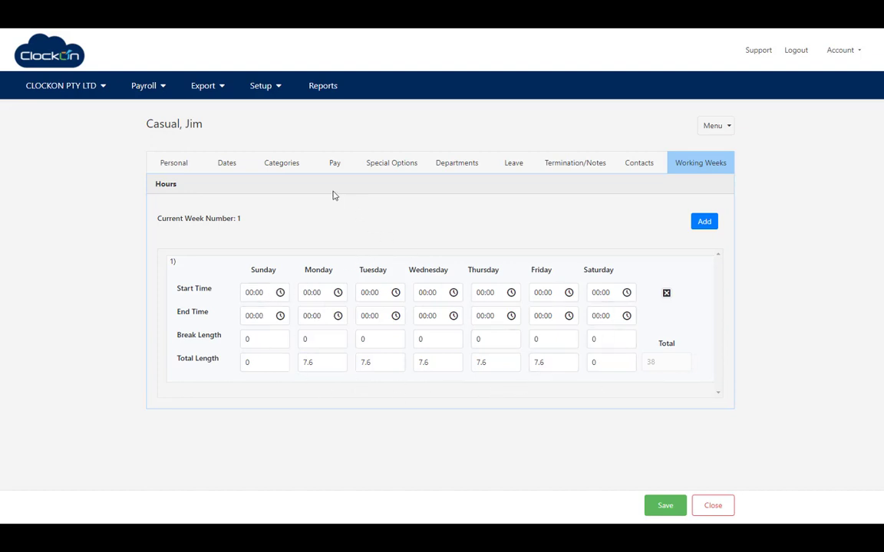
{"action": "left_click", "coordinate": [335, 165]}
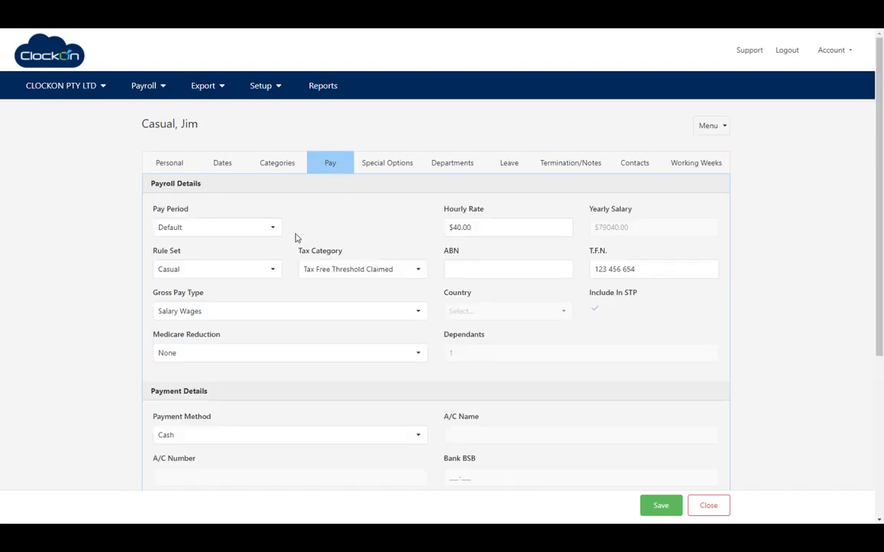
{"action": "left_click", "coordinate": [372, 168]}
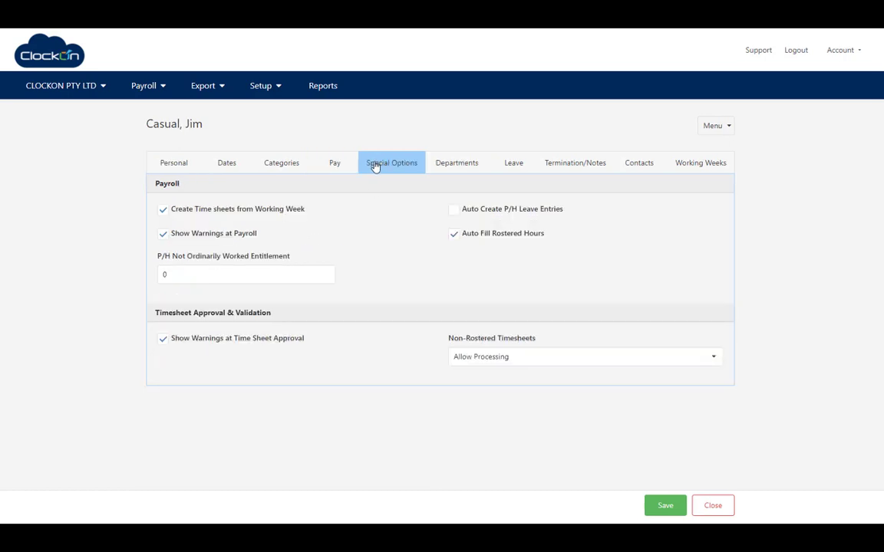
{"action": "left_click", "coordinate": [164, 210]}
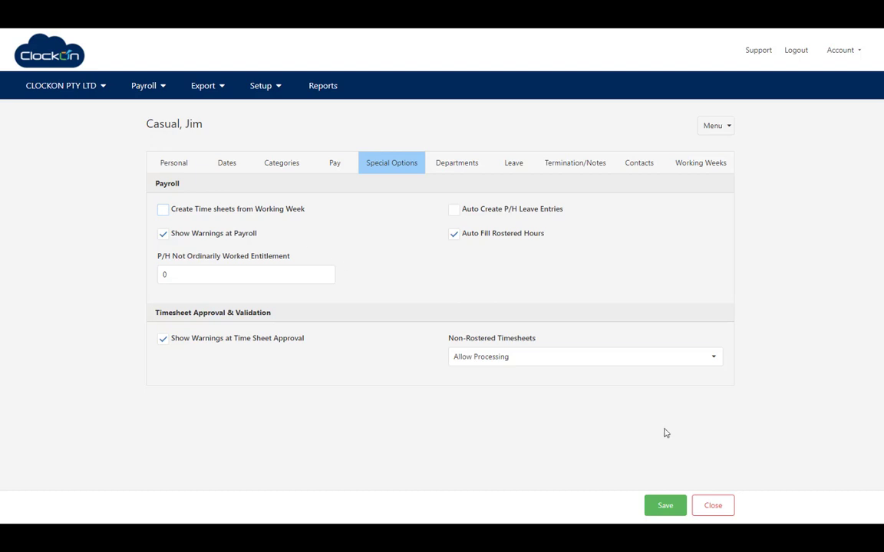
{"action": "left_click", "coordinate": [665, 507]}
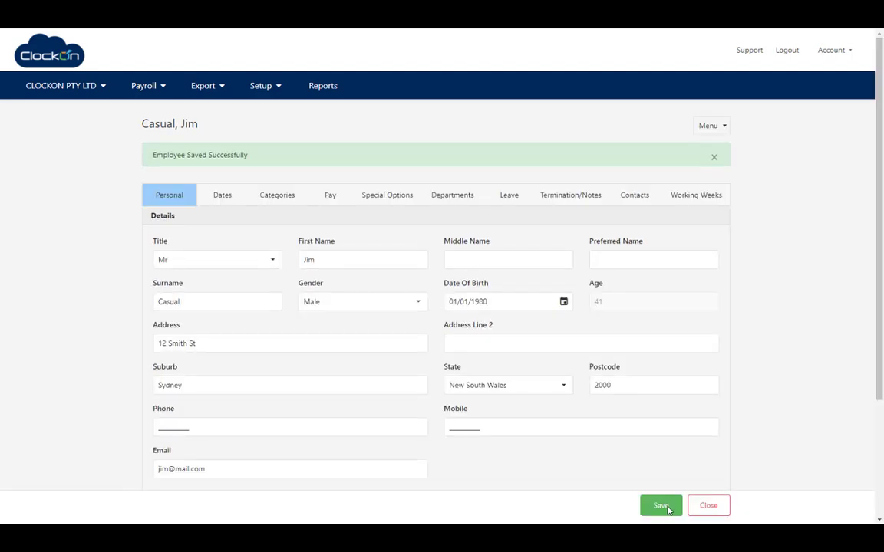
{"action": "left_click", "coordinate": [706, 507]}
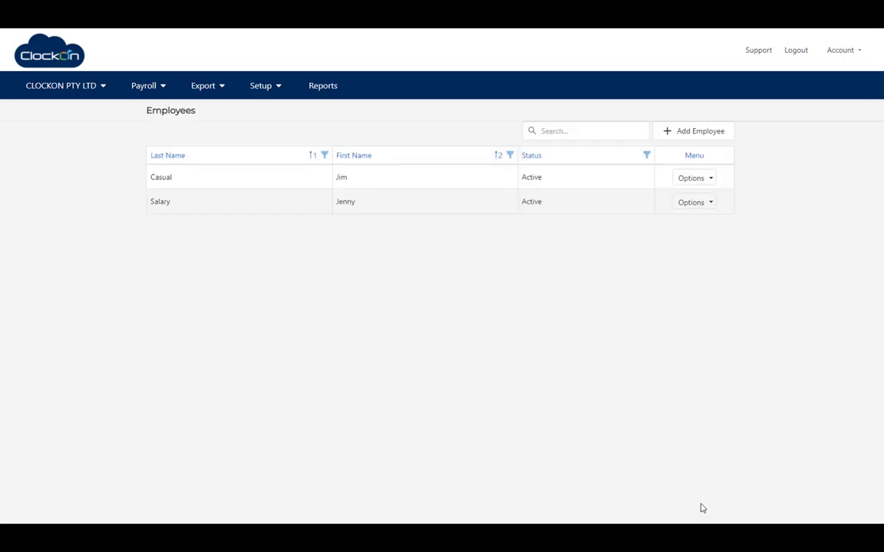
Create the default-period payroll for 01/08/2021–31/08/2021 with pay date 01/09/2021.
{"action": "left_click", "coordinate": [40, 50]}
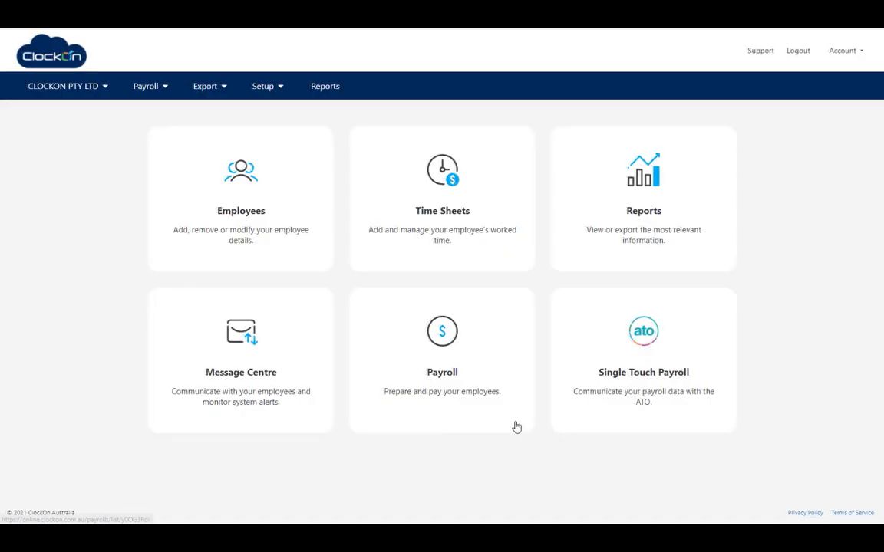
{"action": "left_click", "coordinate": [448, 361]}
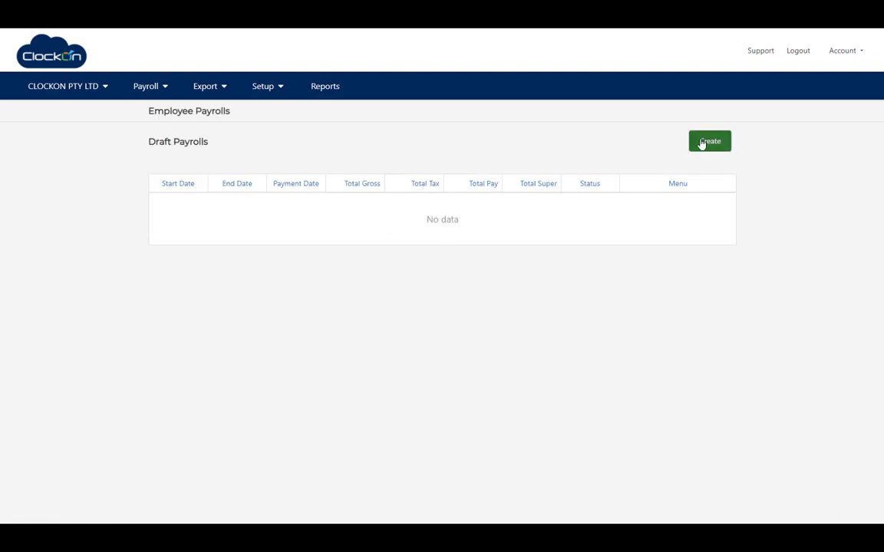
{"action": "left_click", "coordinate": [702, 142]}
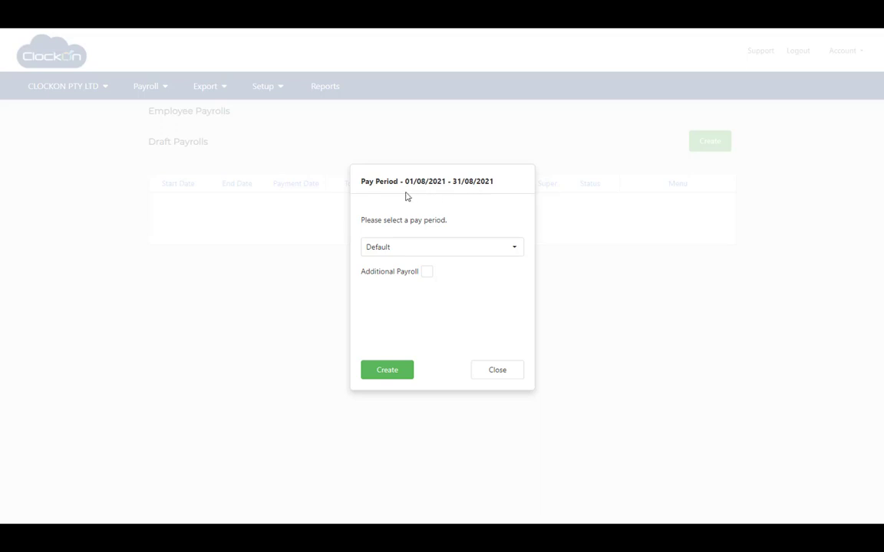
{"action": "left_click", "coordinate": [387, 371]}
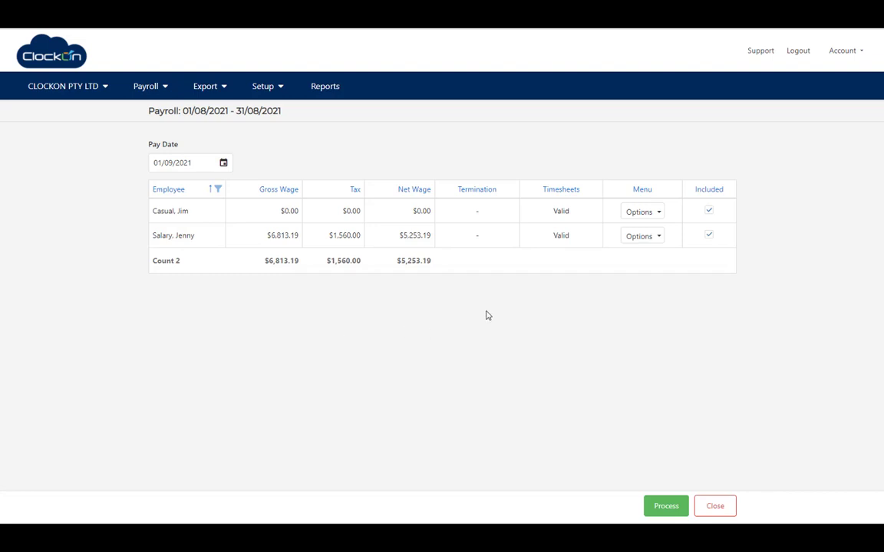
Open the salaried employee's August timesheets and review the 02/08/2021 entry, leaving its type as Timesheet.
{"action": "left_click", "coordinate": [656, 238]}
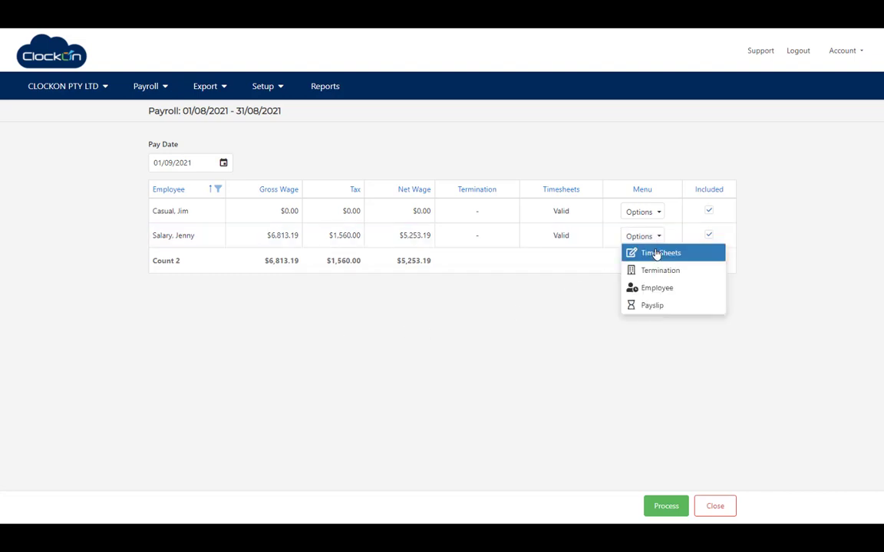
{"action": "left_click", "coordinate": [657, 254]}
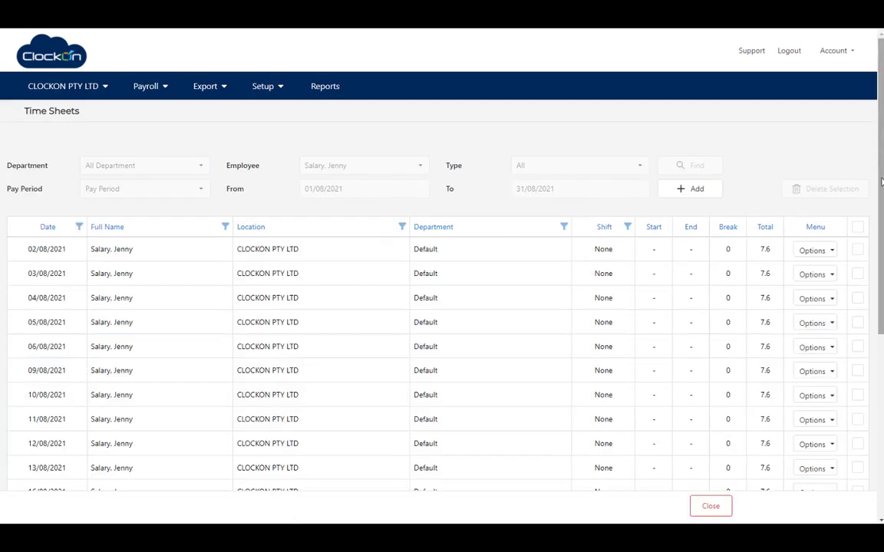
{"action": "left_click_drag", "start_coordinate": [881, 182], "coordinate": [880, 247]}
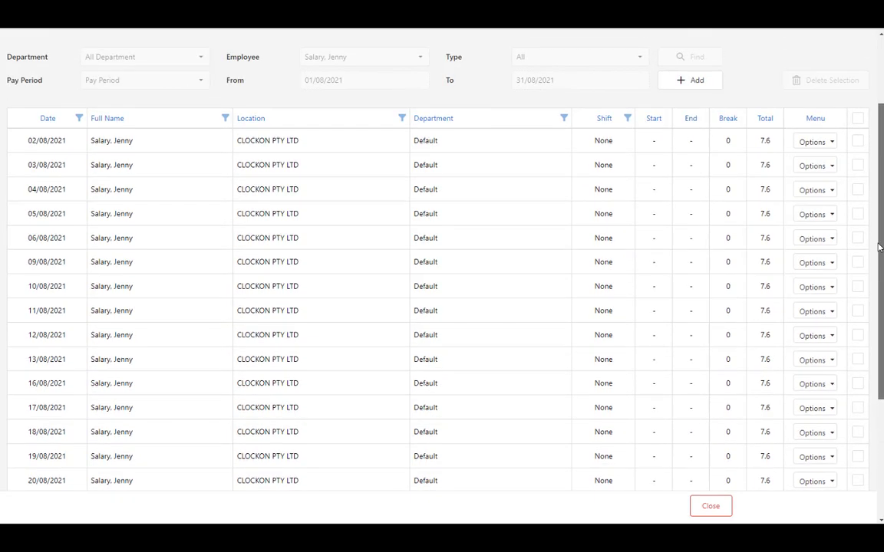
{"action": "left_click", "coordinate": [829, 144]}
{"action": "left_click", "coordinate": [807, 160]}
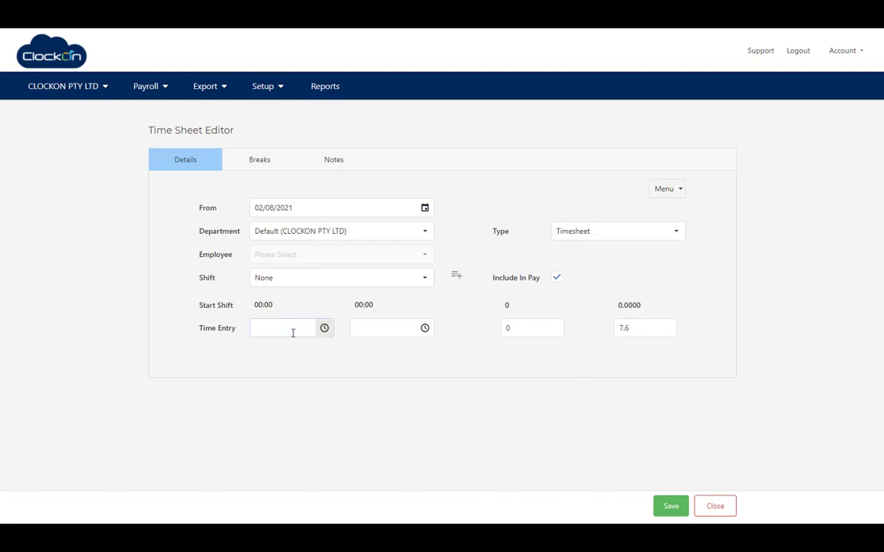
{"action": "left_click", "coordinate": [678, 235]}
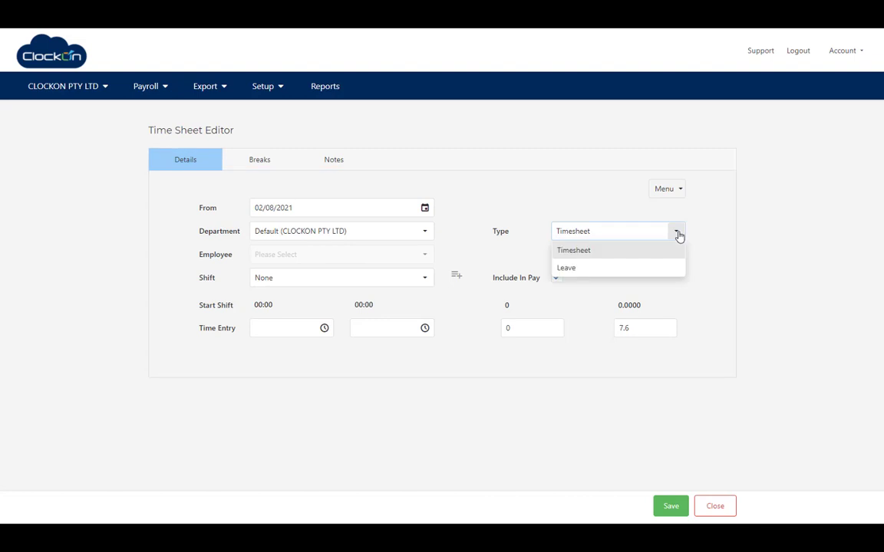
{"action": "left_click", "coordinate": [705, 235]}
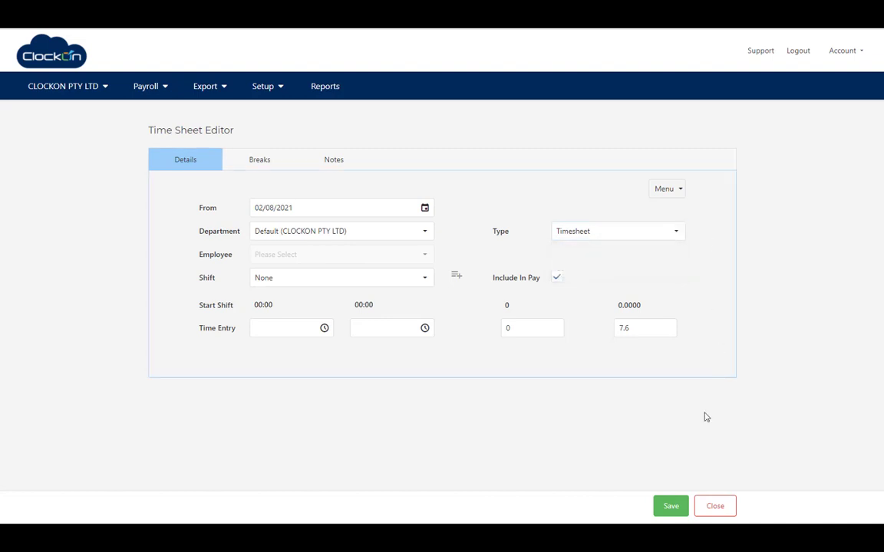
{"action": "left_click", "coordinate": [715, 507]}
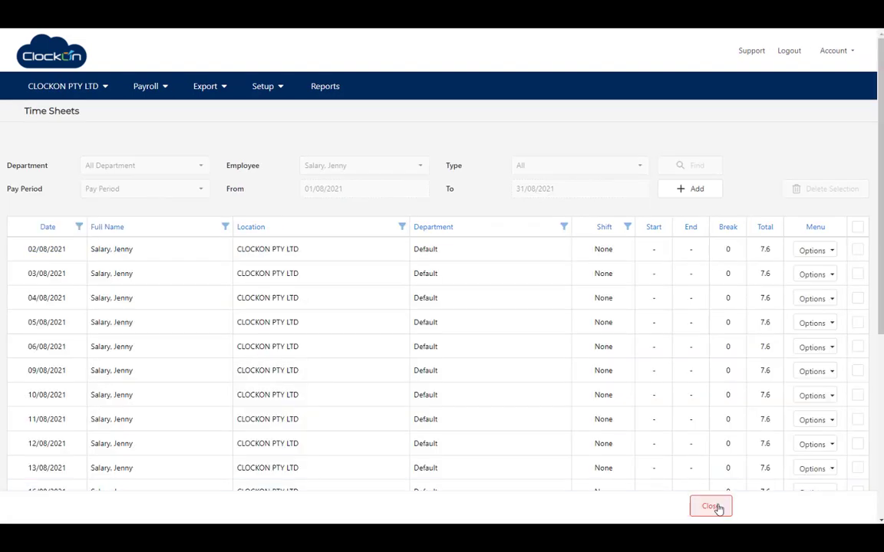
Add a timesheet for the casual employee under the Default (CLOCKON PTY LTD) department and view available shifts.
{"action": "left_click", "coordinate": [713, 507]}
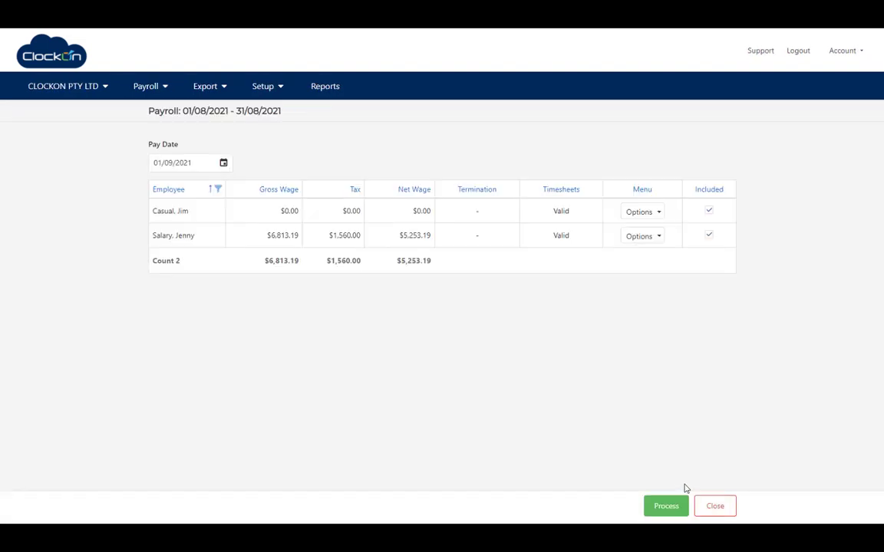
{"action": "left_click", "coordinate": [658, 212]}
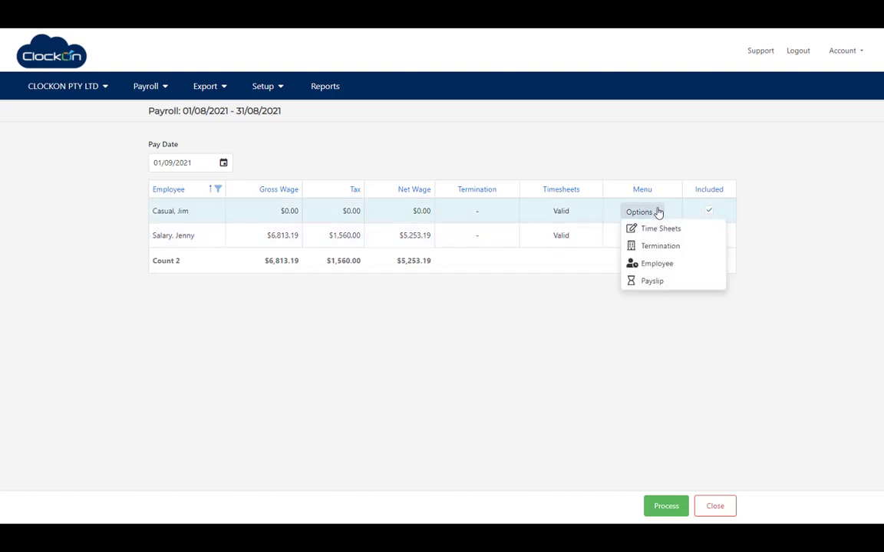
{"action": "left_click", "coordinate": [661, 229]}
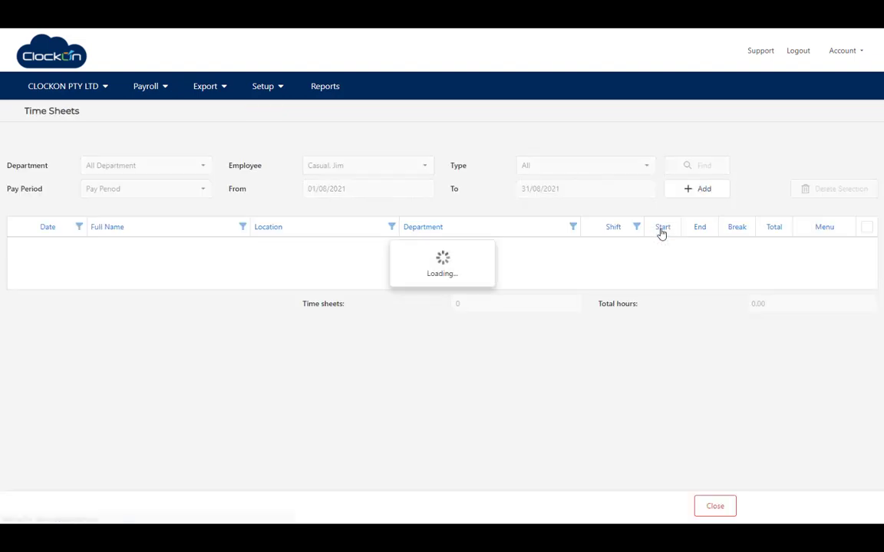
{"action": "left_click", "coordinate": [684, 192]}
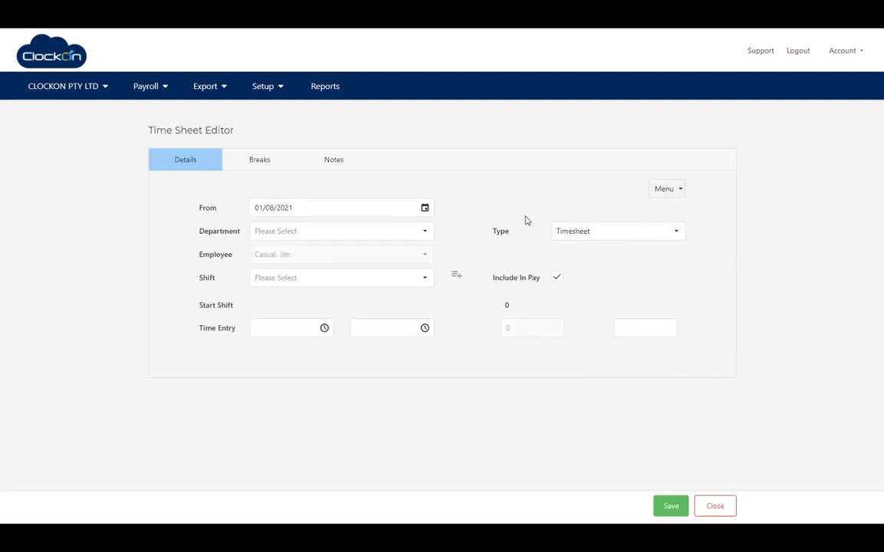
{"action": "left_click", "coordinate": [425, 234]}
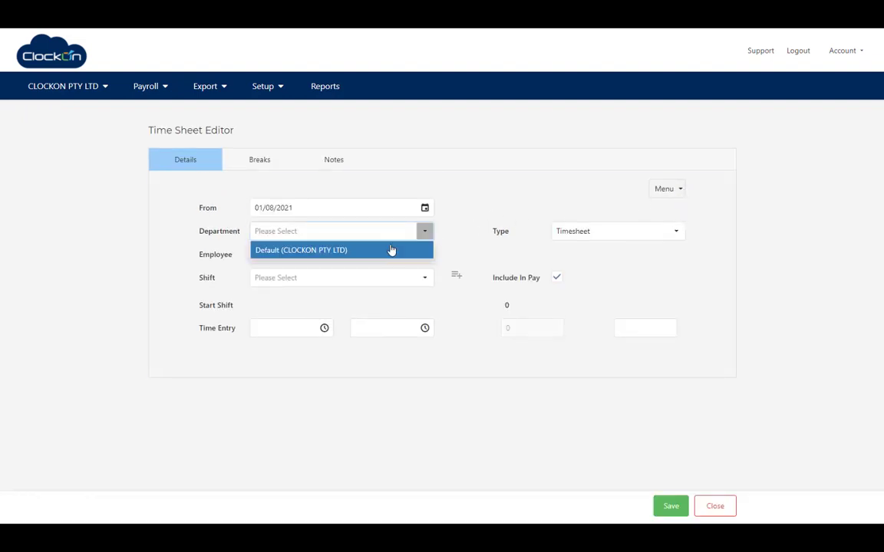
{"action": "left_click", "coordinate": [391, 250]}
{"action": "left_click", "coordinate": [425, 282]}
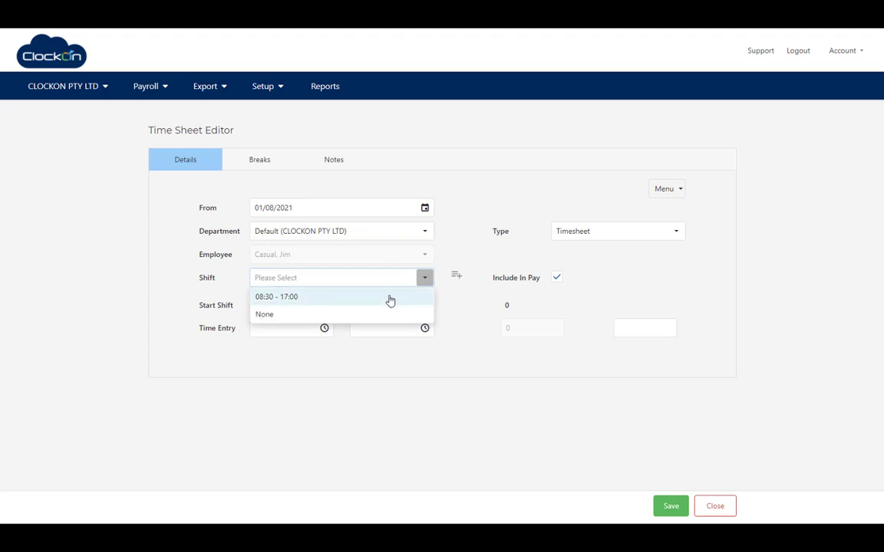
{"action": "left_click", "coordinate": [456, 256]}
Create and save a new 07:00–16:00 shift.
{"action": "left_click", "coordinate": [459, 281]}
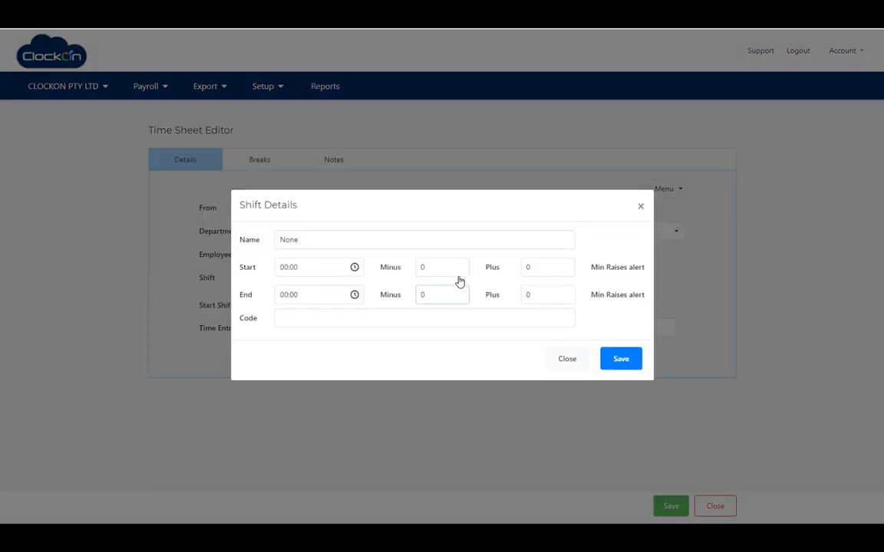
{"action": "left_click", "coordinate": [282, 274]}
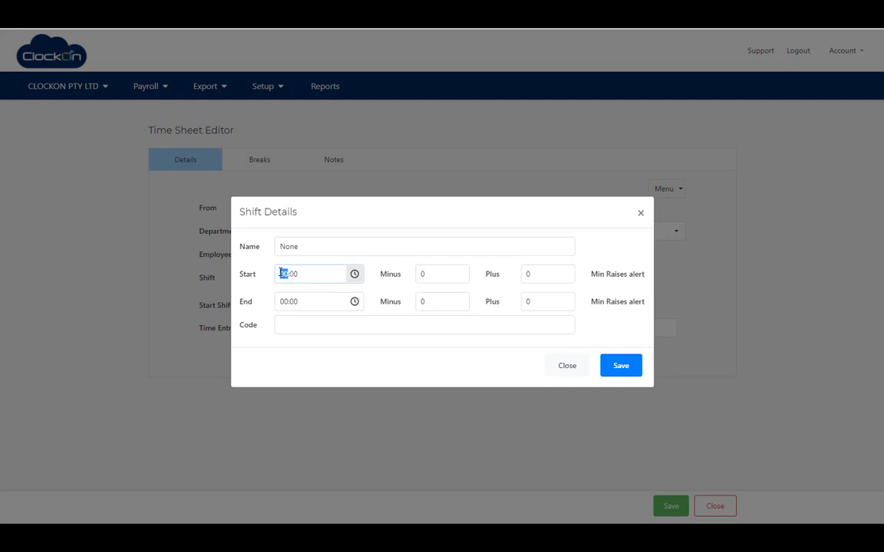
{"action": "type", "text": "07"}
{"action": "key", "text": "Tab"}
{"action": "key", "text": "Tab"}
{"action": "key", "text": "Tab"}
{"action": "type", "text": "16"}
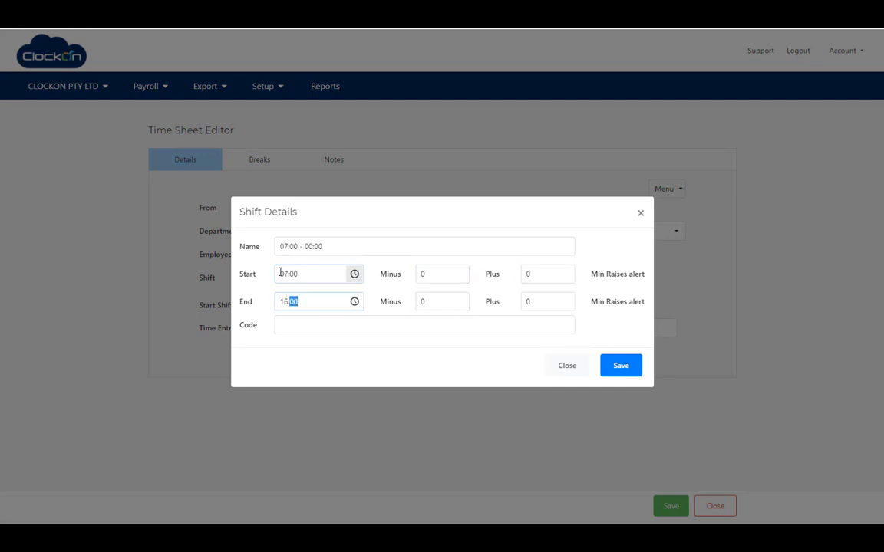
{"action": "key", "text": "Tab"}
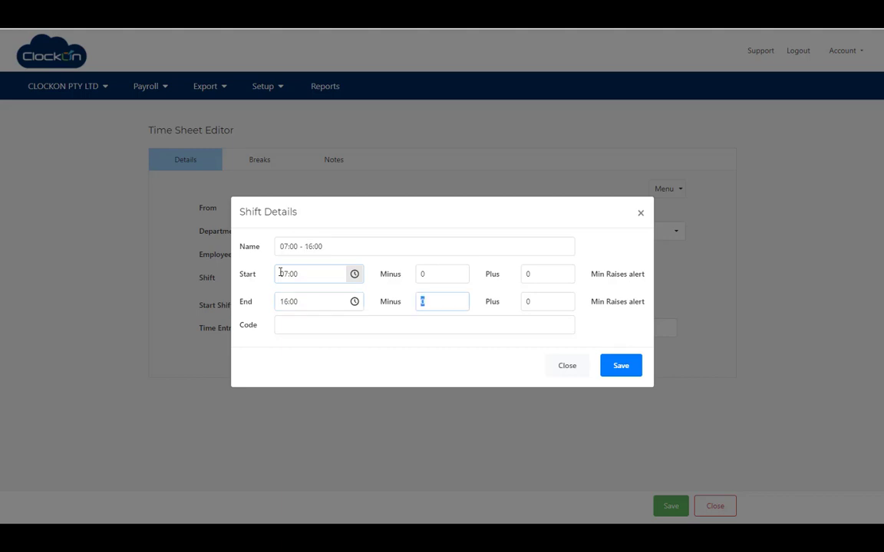
{"action": "left_click", "coordinate": [619, 366]}
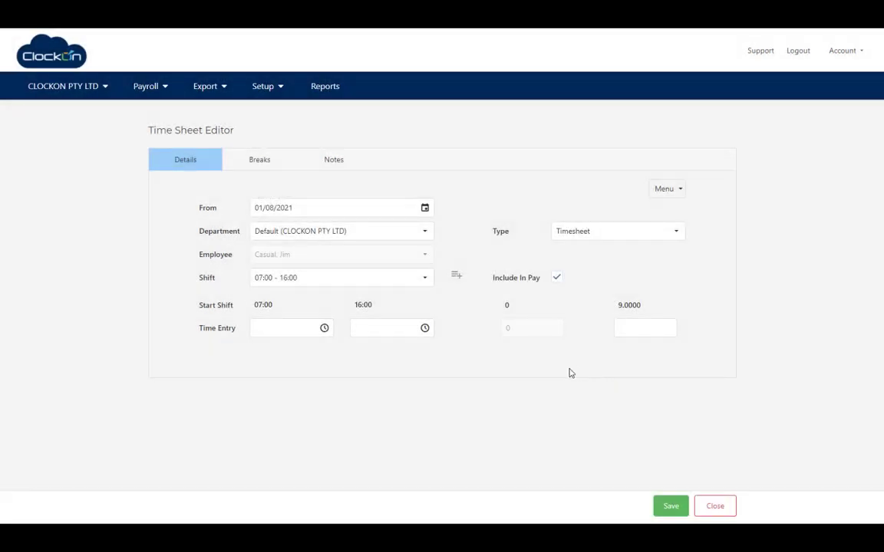
Enter worked time 07:00–16:00 with a 60-minute break and save the timesheet.
{"action": "left_click", "coordinate": [295, 331]}
{"action": "key", "text": "Tab"}
{"action": "type", "text": "1600"}
{"action": "key", "text": "Tab"}
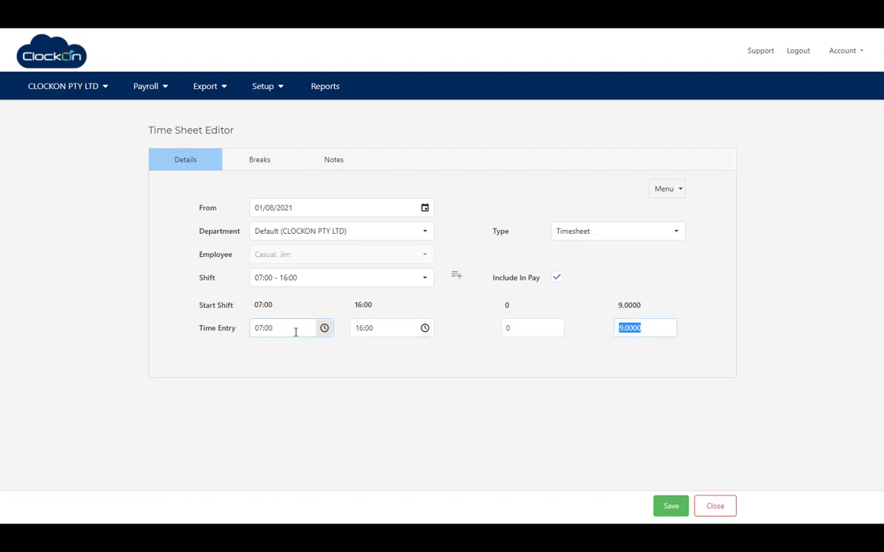
{"action": "key", "text": "shift+Tab"}
{"action": "left_click", "coordinate": [670, 511]}
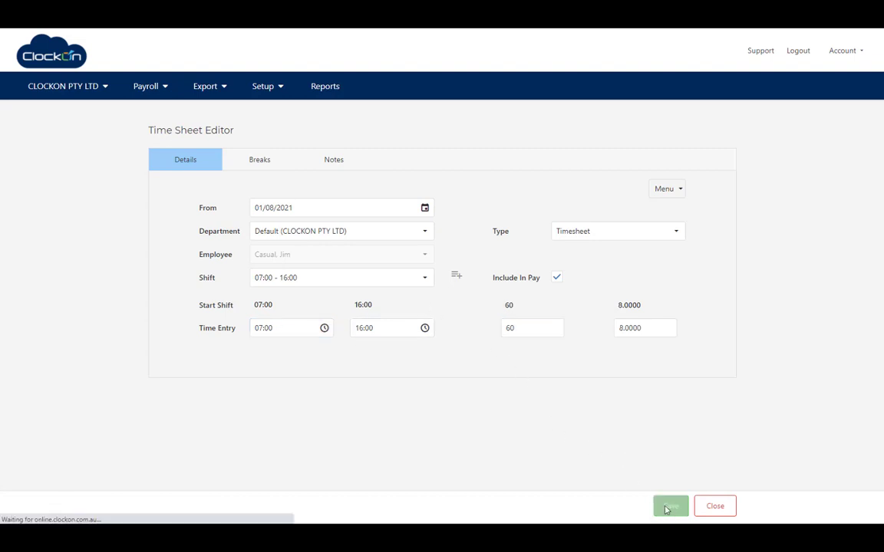
Back on the August payroll, check the casual employee's payslip: 8 normal hours at $50.00, totalling $400.00.
{"action": "left_click", "coordinate": [712, 508]}
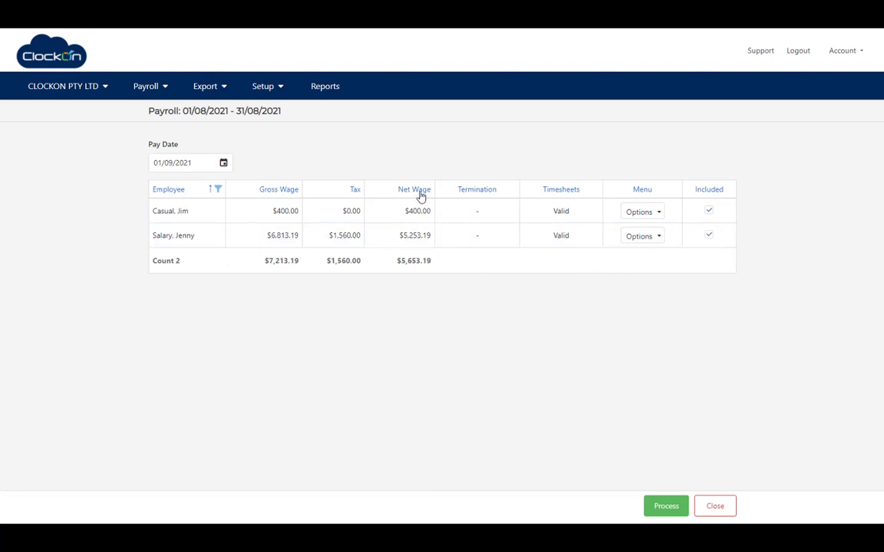
{"action": "left_click", "coordinate": [658, 214]}
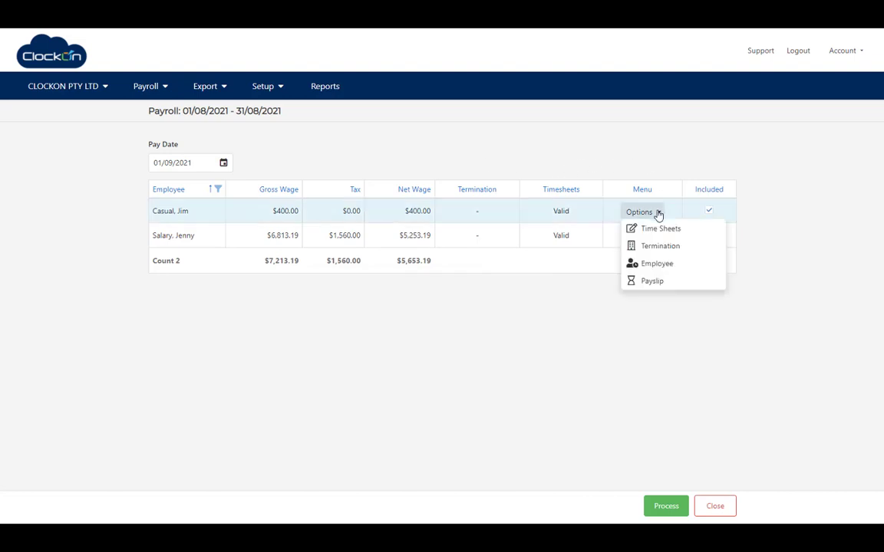
{"action": "left_click", "coordinate": [650, 281]}
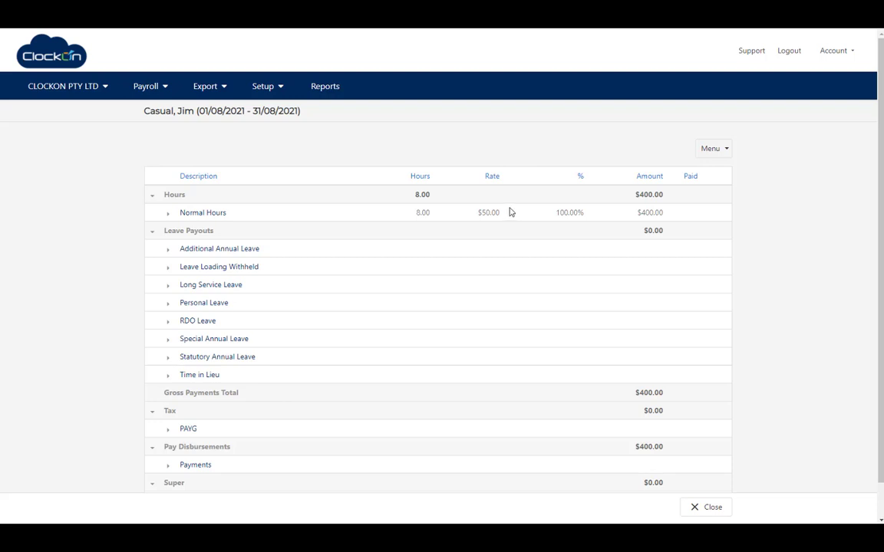
{"action": "left_click", "coordinate": [168, 215]}
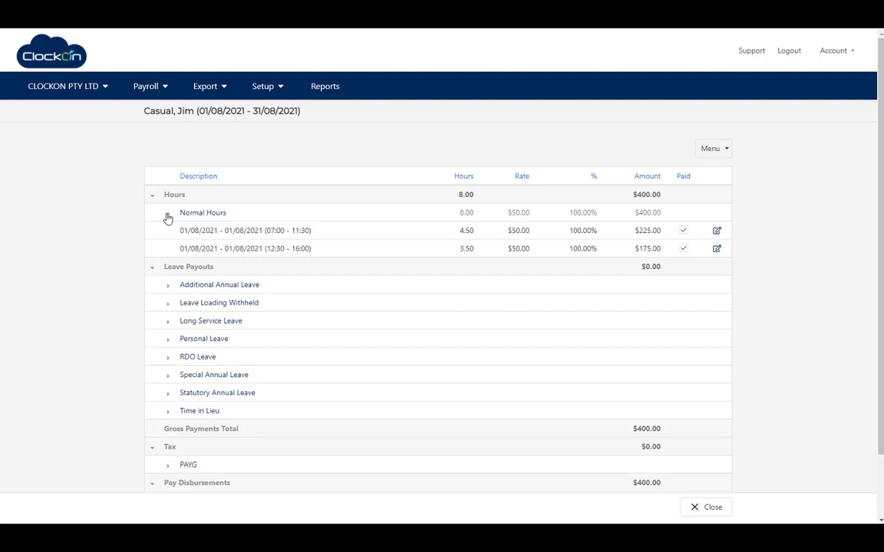
{"action": "scroll", "coordinate": [782, 276], "scroll_direction": "down", "scroll_amount": 1}
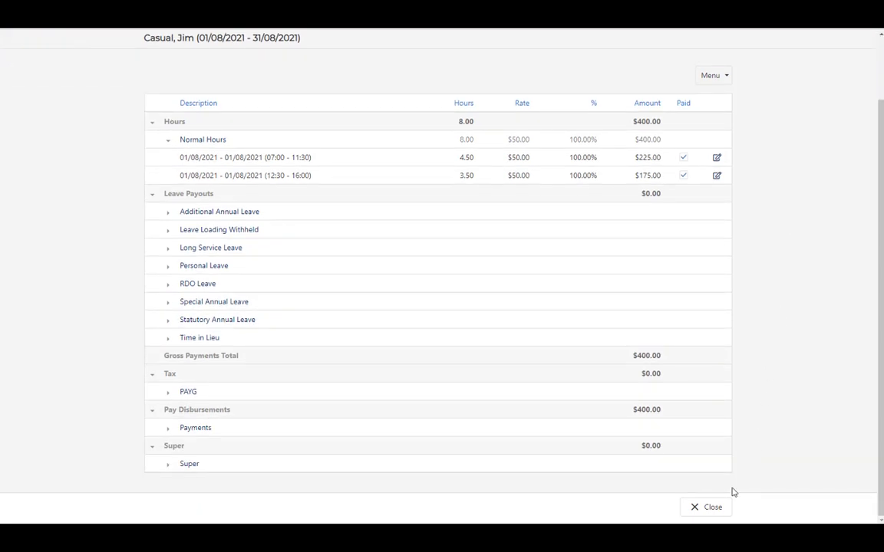
{"action": "left_click", "coordinate": [712, 509]}
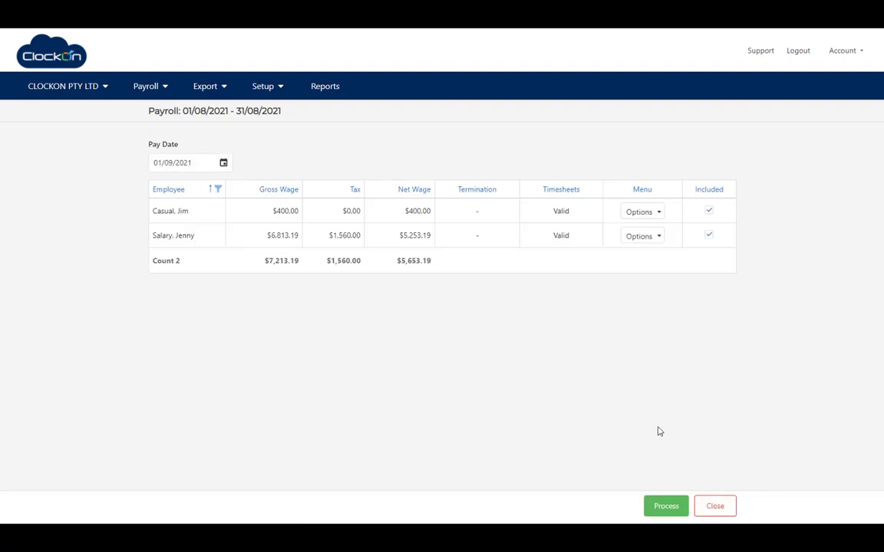
Process and confirm the 01/08/2021–31/08/2021 payroll, then return to the home dashboard.
{"action": "left_click", "coordinate": [666, 508]}
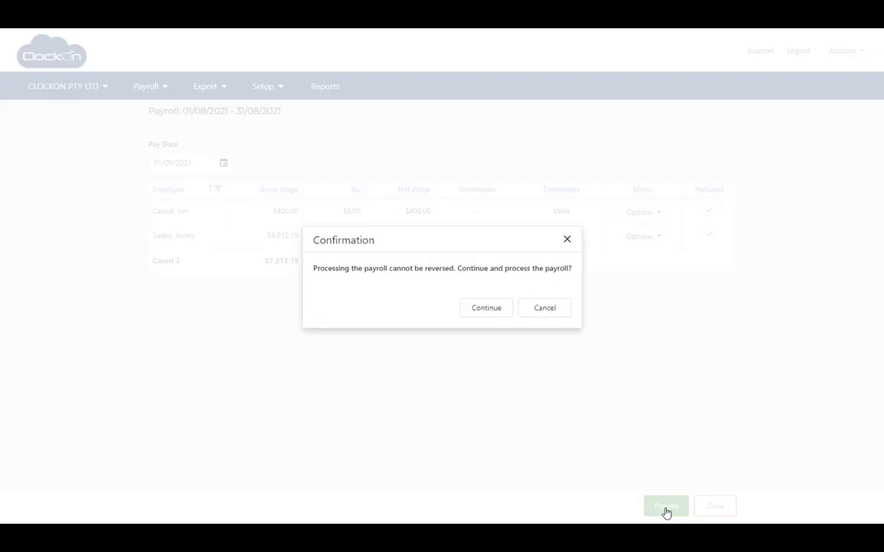
{"action": "left_click", "coordinate": [486, 308]}
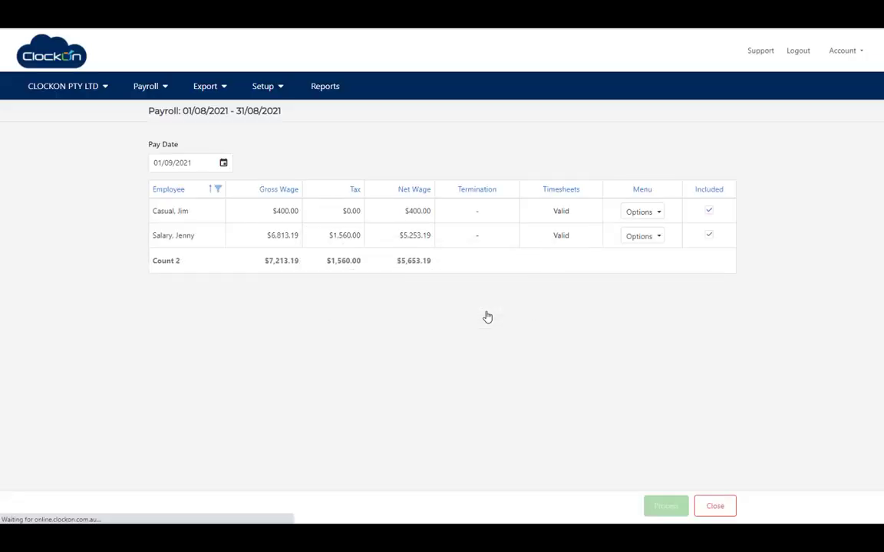
{"action": "left_click", "coordinate": [709, 508]}
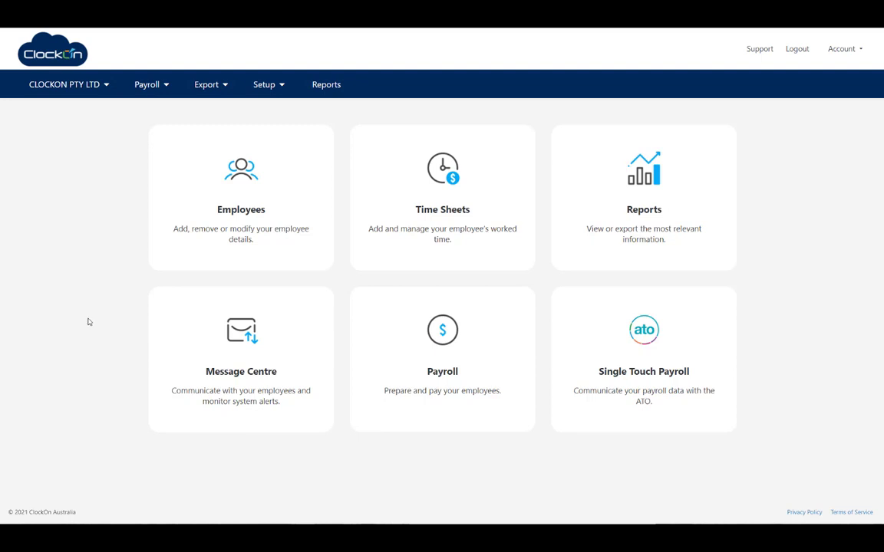
Start a Single Touch Payroll submission for the 01/8/2021–31/8/2021 payroll and advance to the declaration.
{"action": "left_click", "coordinate": [228, 87]}
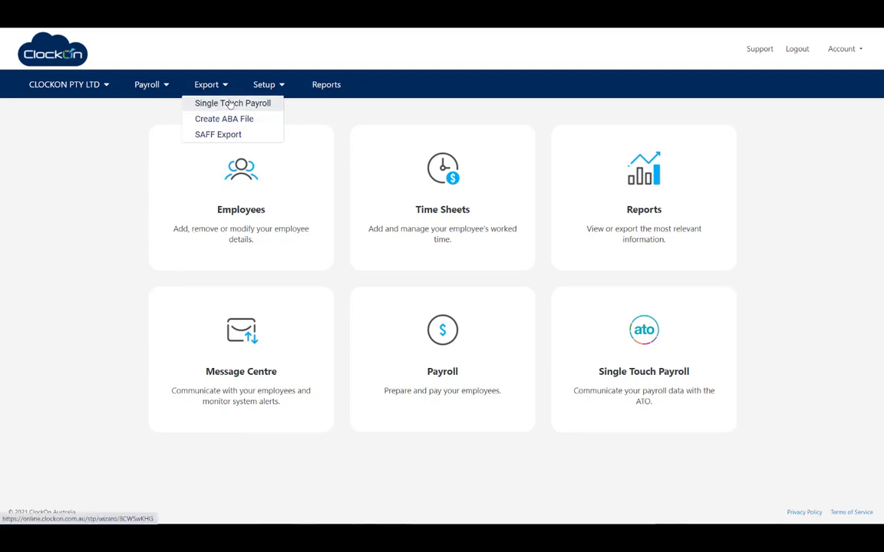
{"action": "left_click", "coordinate": [647, 365]}
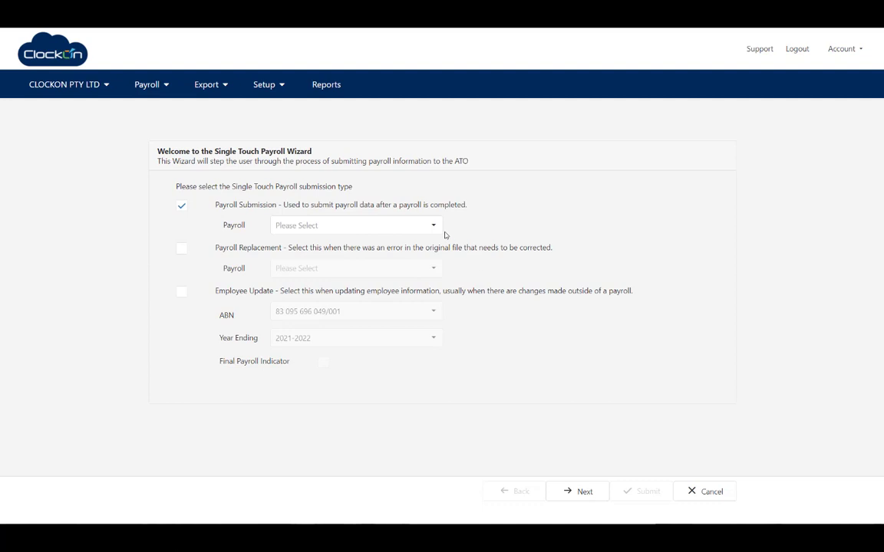
{"action": "left_click", "coordinate": [431, 226]}
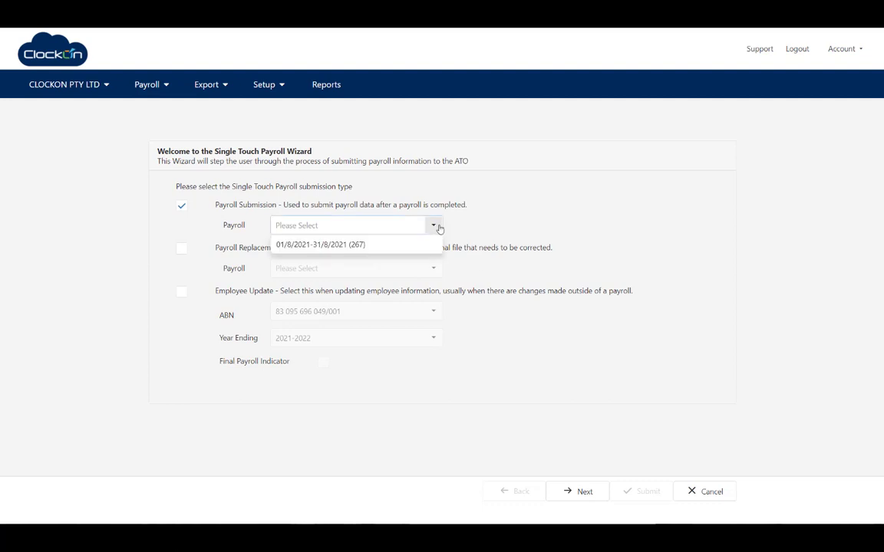
{"action": "left_click", "coordinate": [366, 245]}
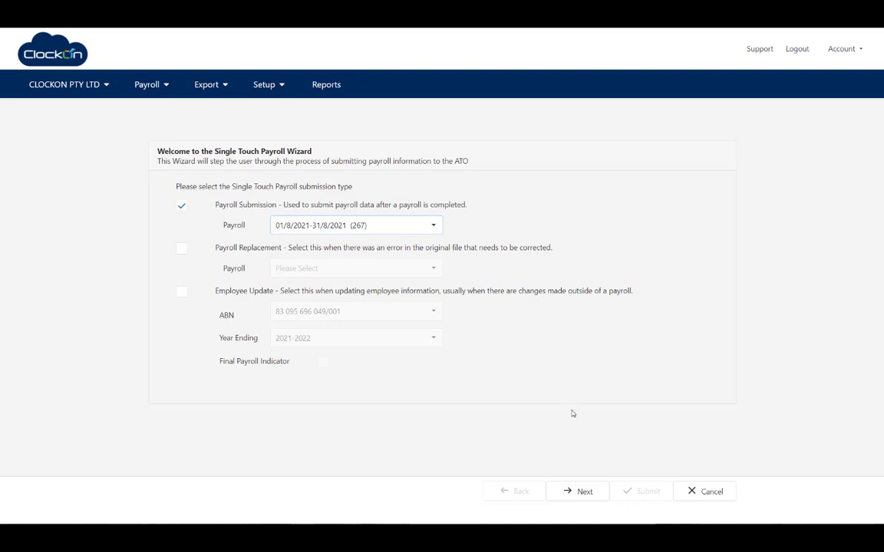
{"action": "left_click", "coordinate": [575, 492]}
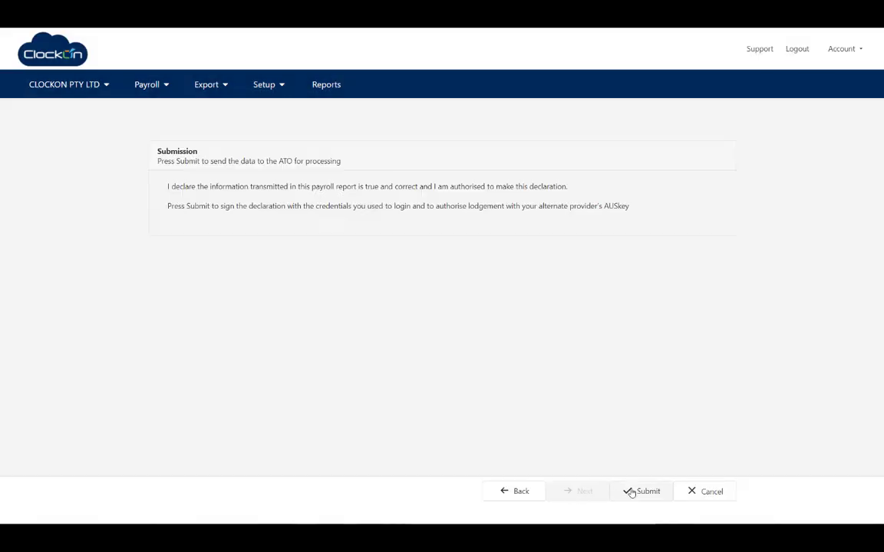